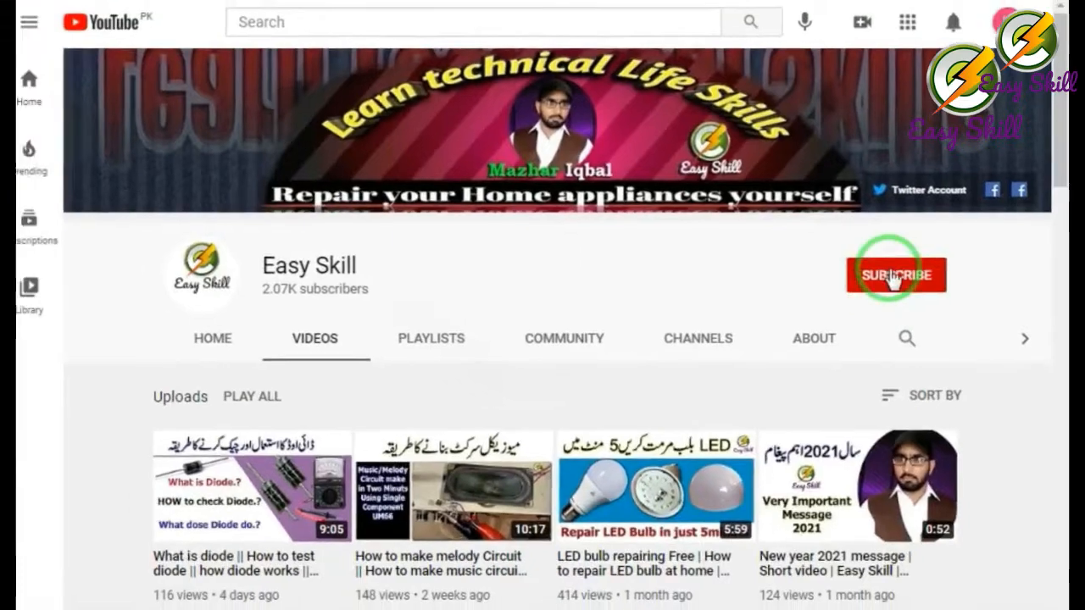
# Subscribe to the Easy Skill channel and turn on its notifications
pyautogui.click(893, 280)
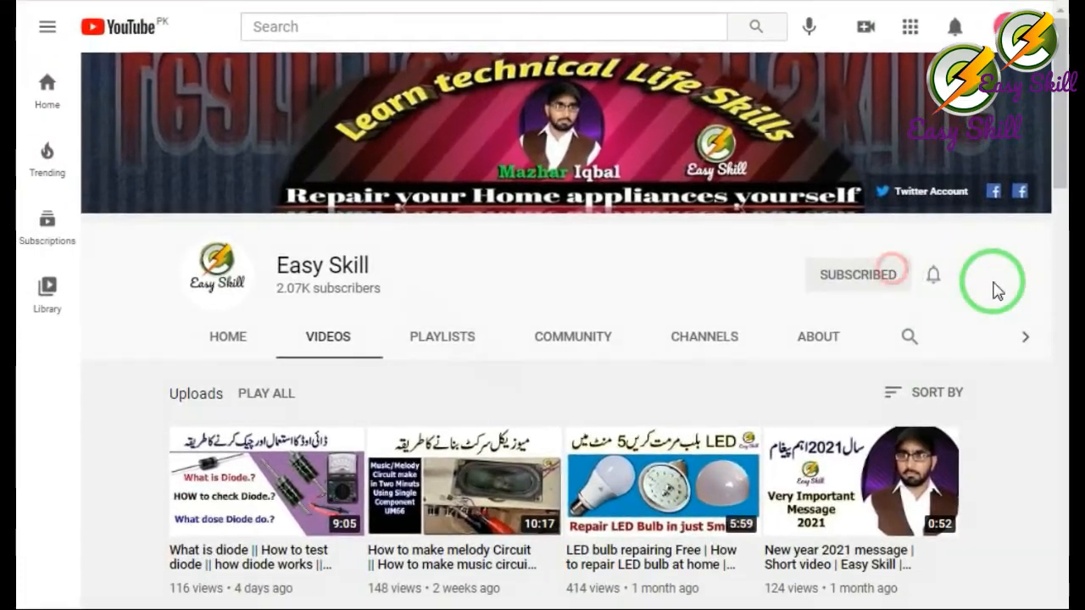
pyautogui.click(931, 278)
pyautogui.click(852, 315)
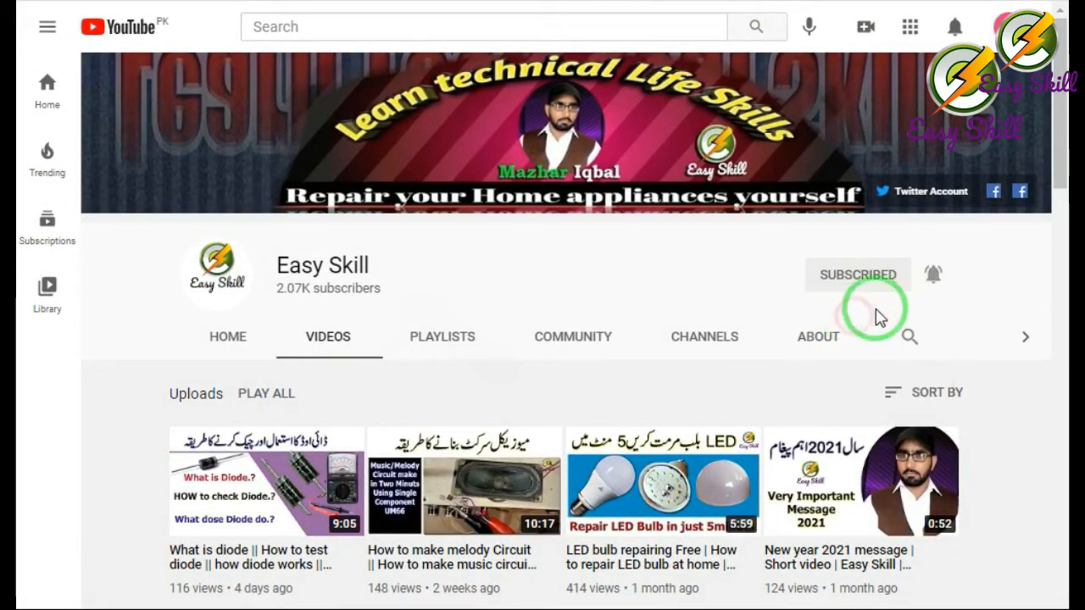
pyautogui.moveTo(1060, 159); pyautogui.dragTo(1060, 468)
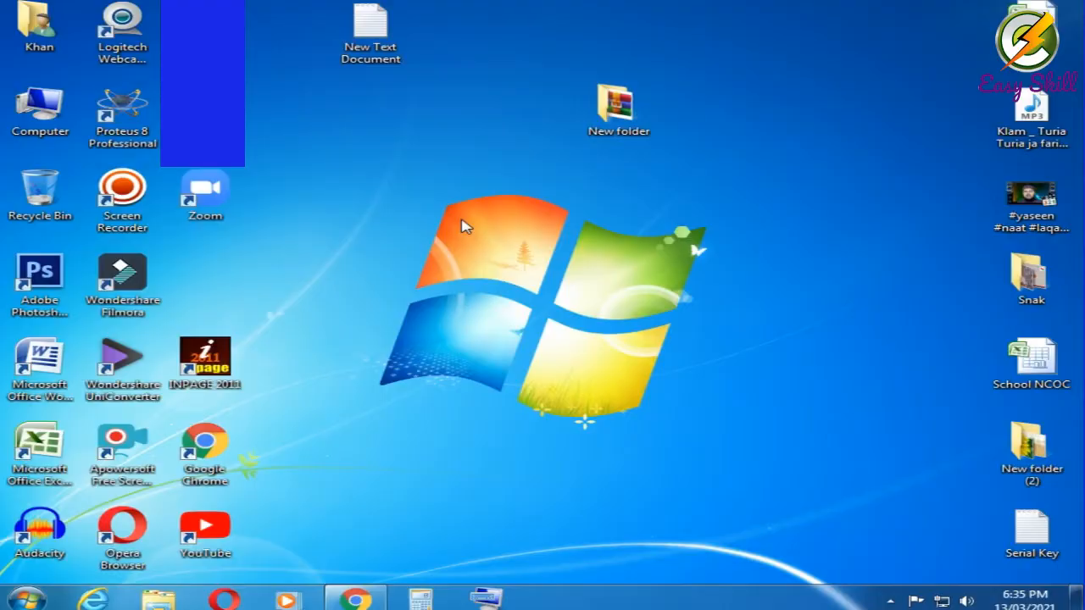
# Open the desktop's New folder to check for the Bilal Urdu Installer Pack archive, and minimize the window
pyautogui.click(607, 127)
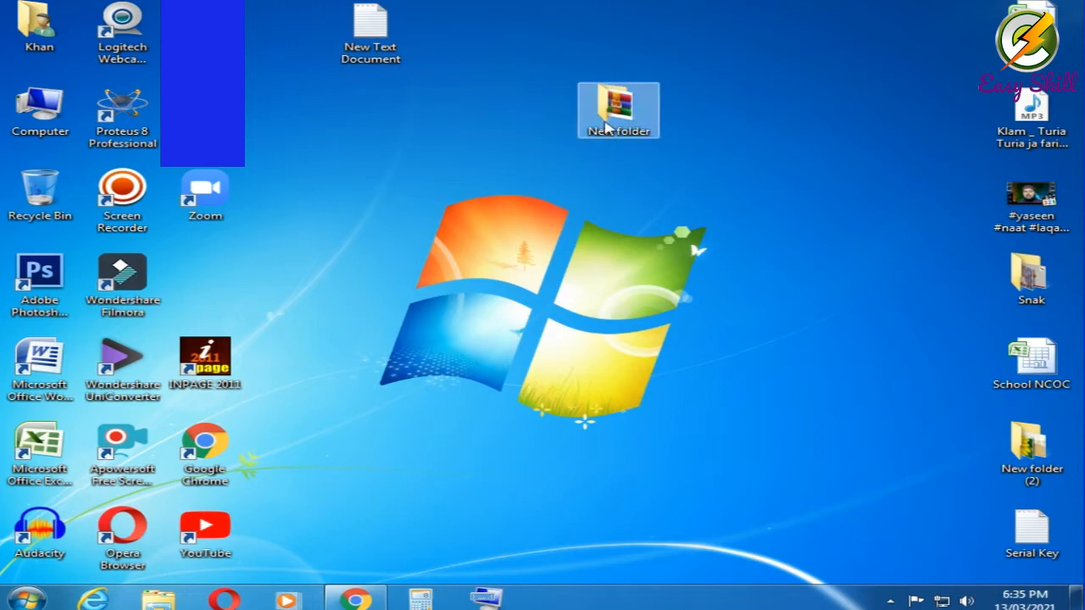
pyautogui.doubleClick(606, 125)
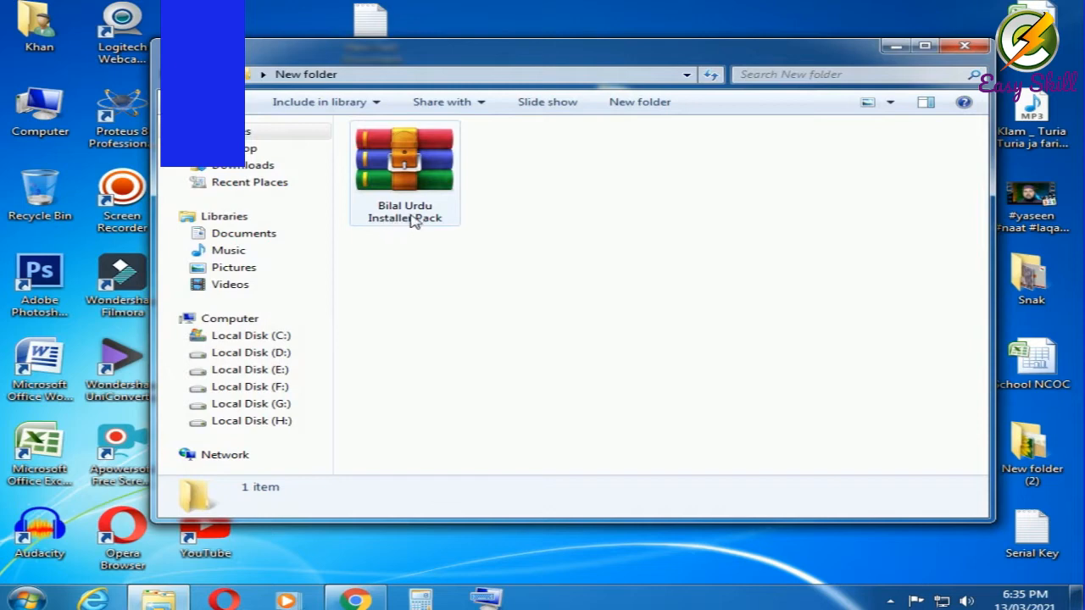
pyautogui.click(890, 45)
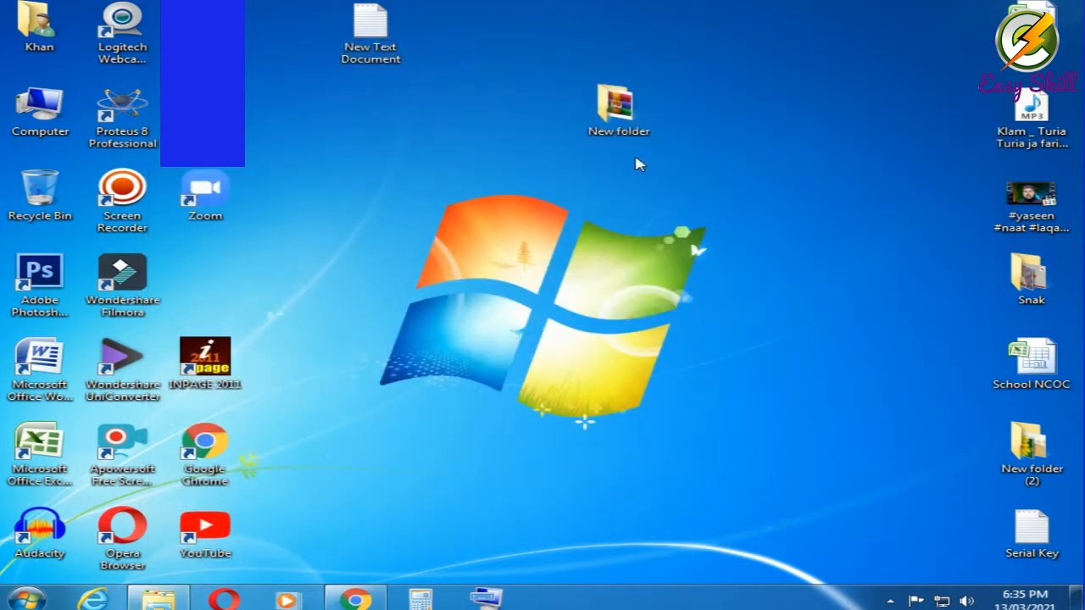
# Copy the MediaFire download link from the desktop's New Text Document and close the document
pyautogui.doubleClick(386, 60)
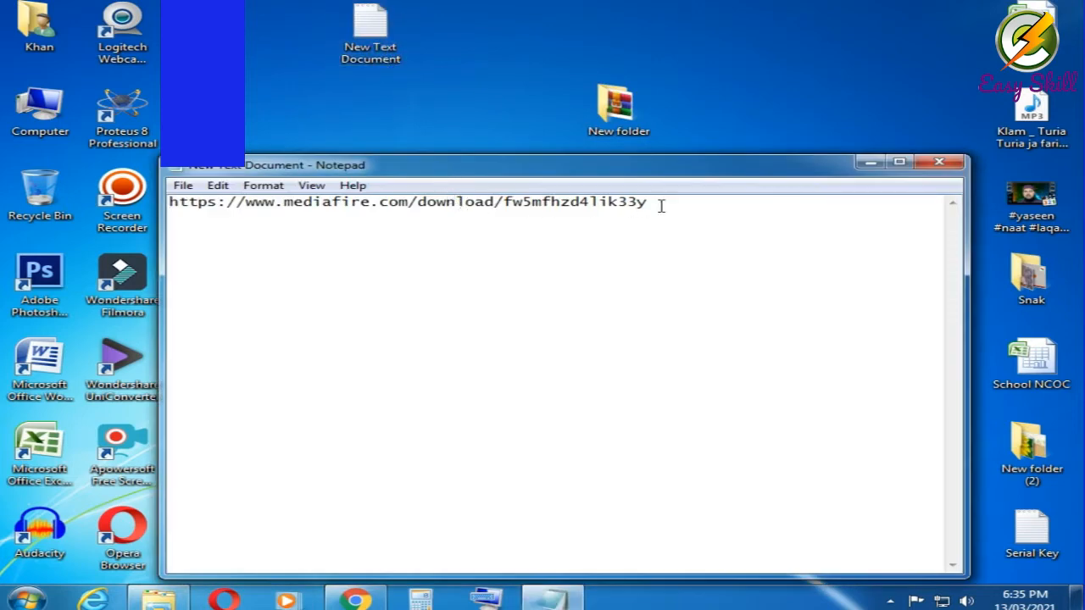
pyautogui.moveTo(652, 204); pyautogui.dragTo(172, 204)
pyautogui.rightClick(173, 204)
pyautogui.click(235, 247)
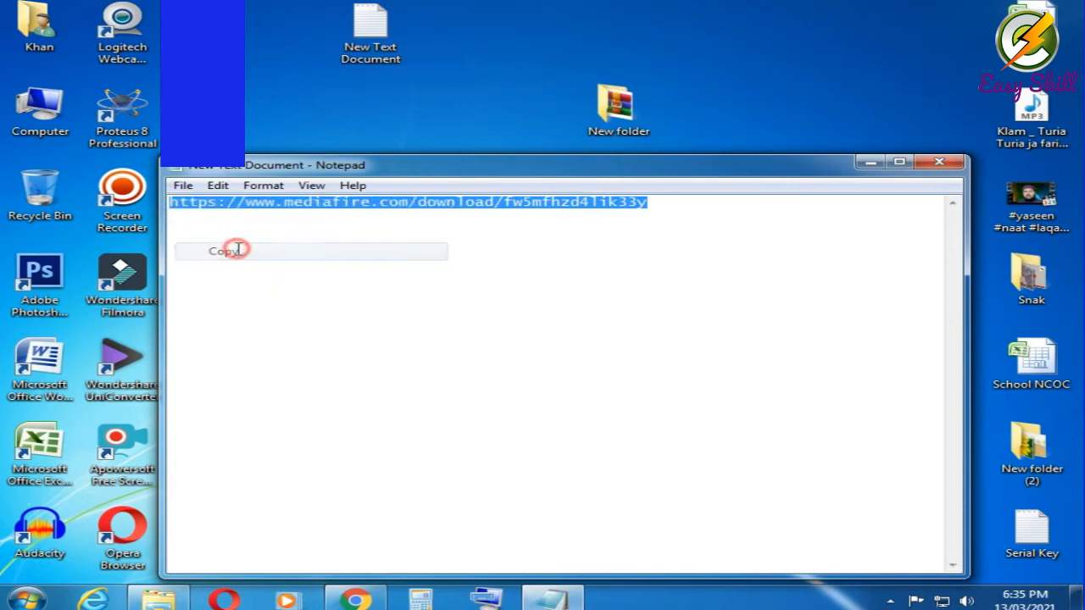
pyautogui.click(939, 162)
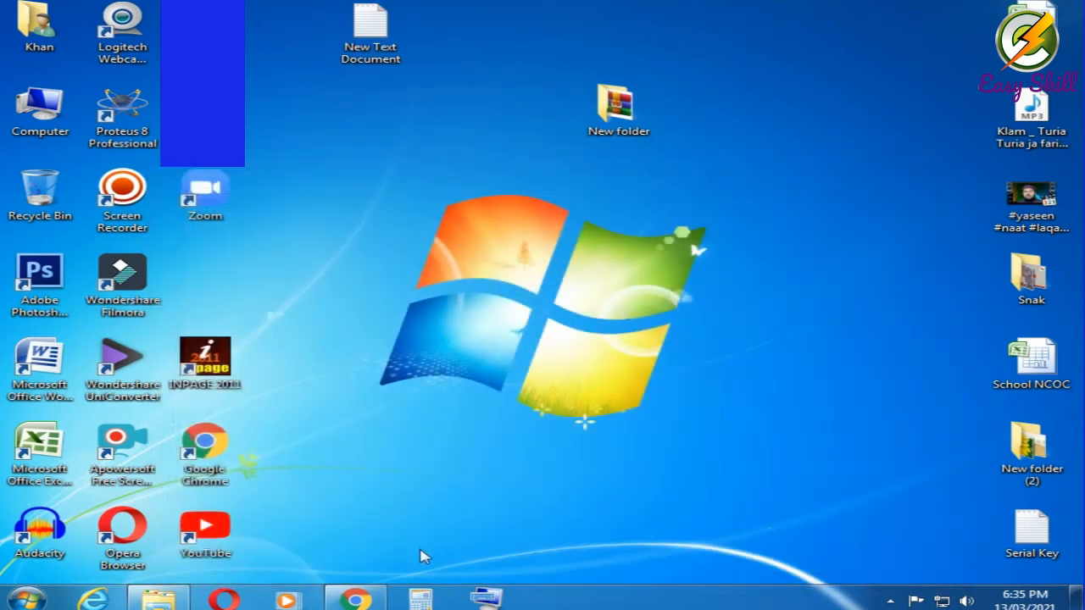
# Switch to Chrome, open the copied MediaFire link and download the Bilal Urdu Installer Pack archive
pyautogui.click(356, 598)
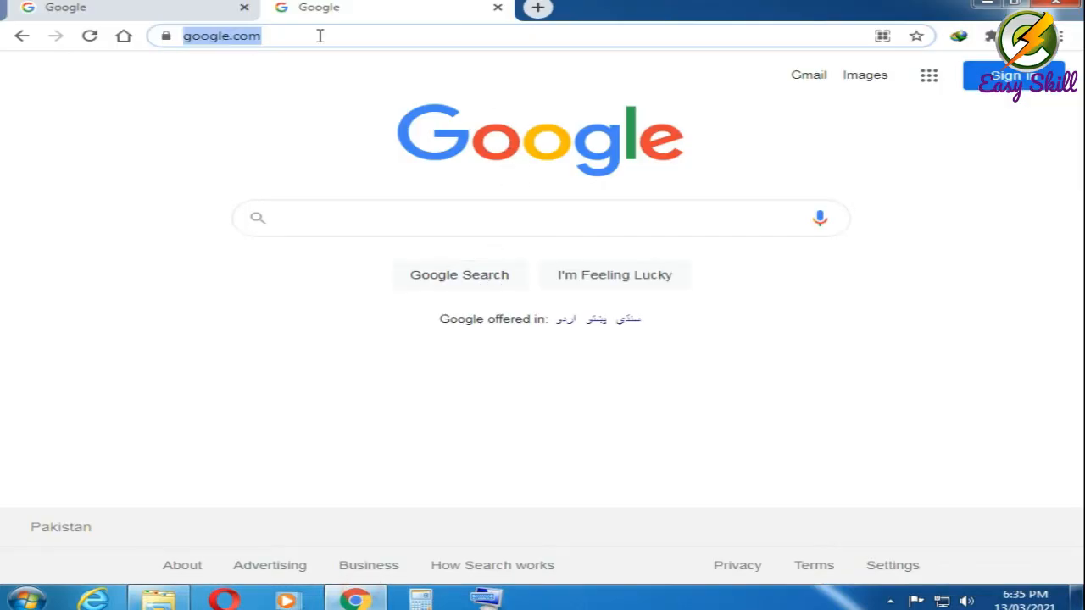
pyautogui.rightClick(223, 36)
pyautogui.click(283, 116)
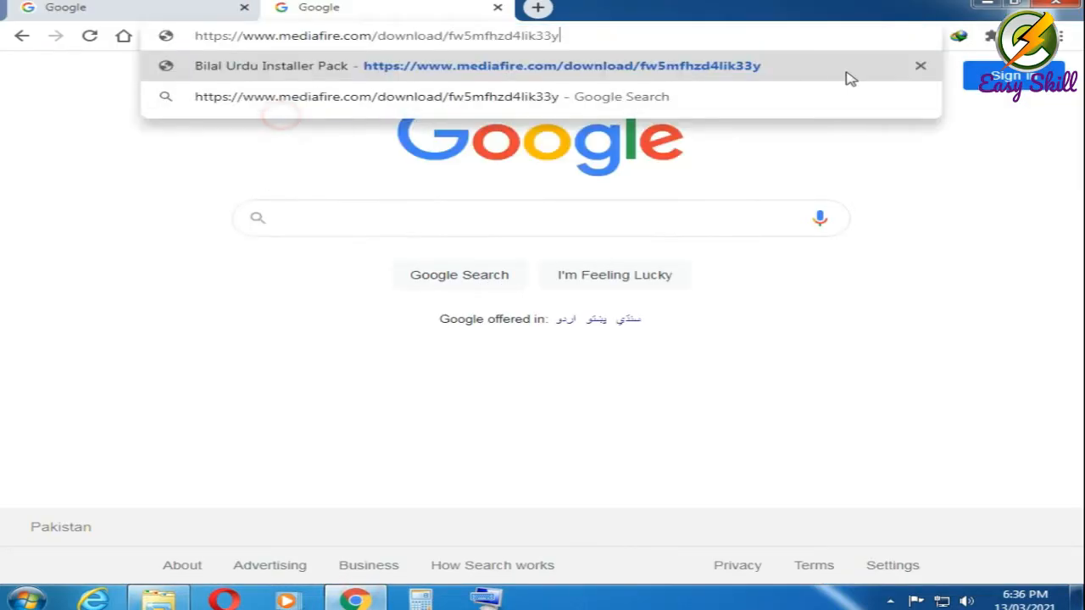
pyautogui.click(846, 72)
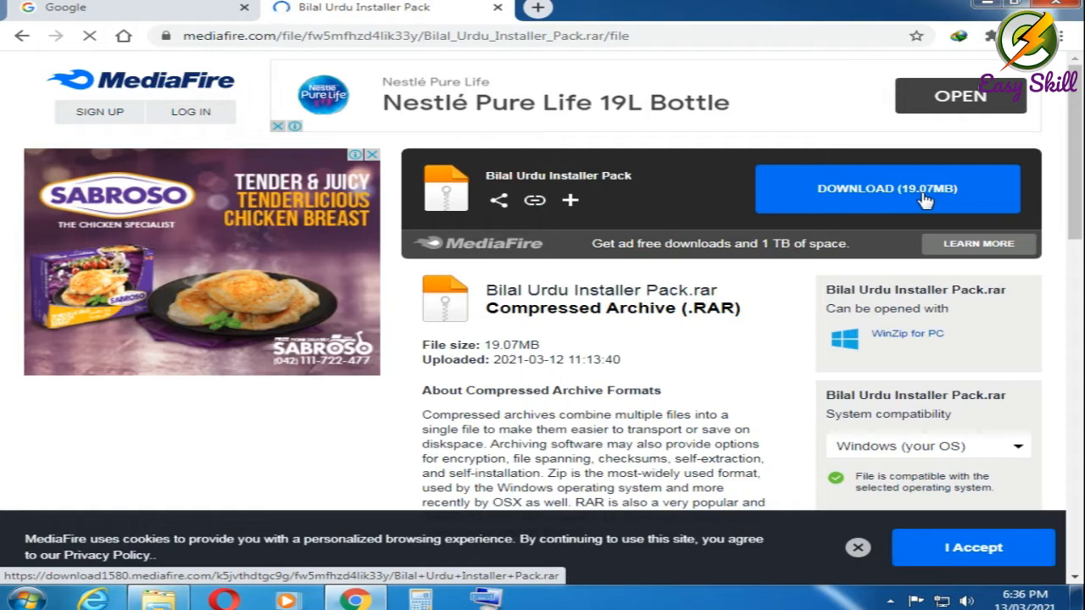
pyautogui.click(838, 190)
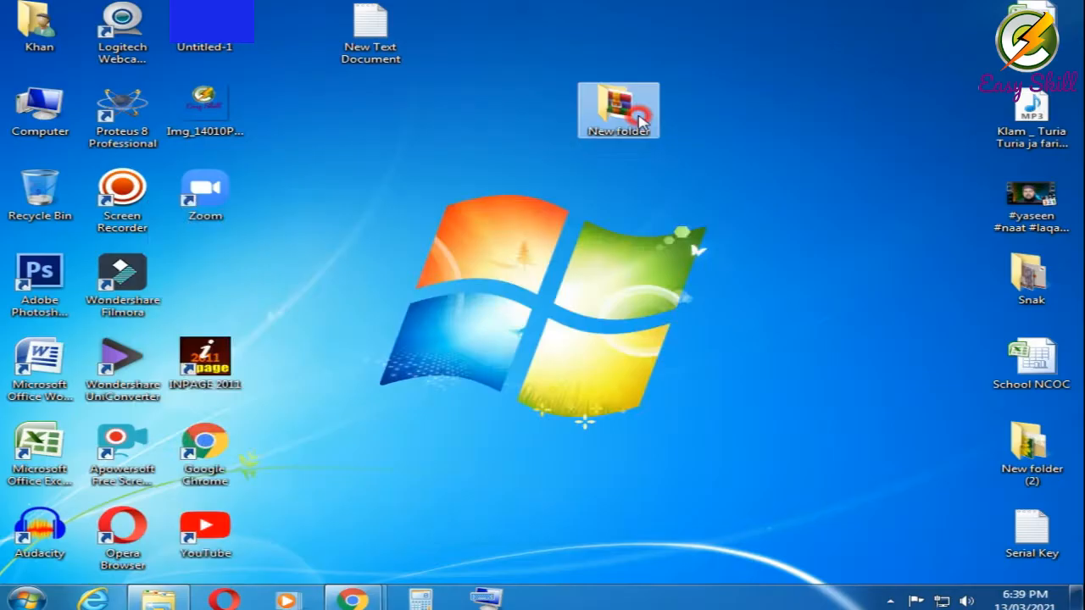
# Extract the Bilal Urdu Installer Pack archive within the desktop's New folder, entering the archive password
pyautogui.doubleClick(605, 108)
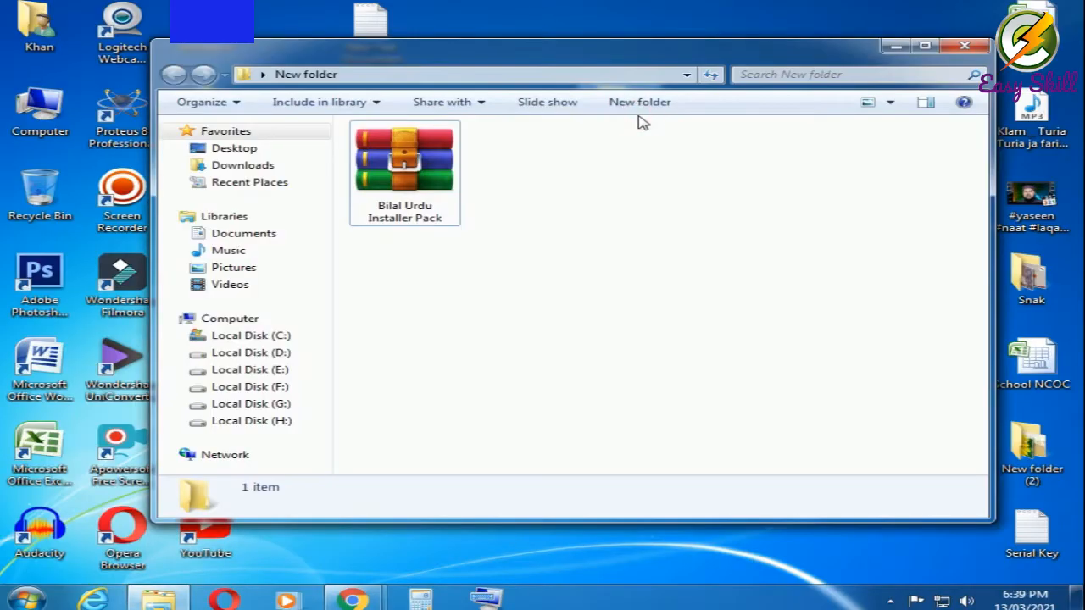
pyautogui.rightClick(417, 162)
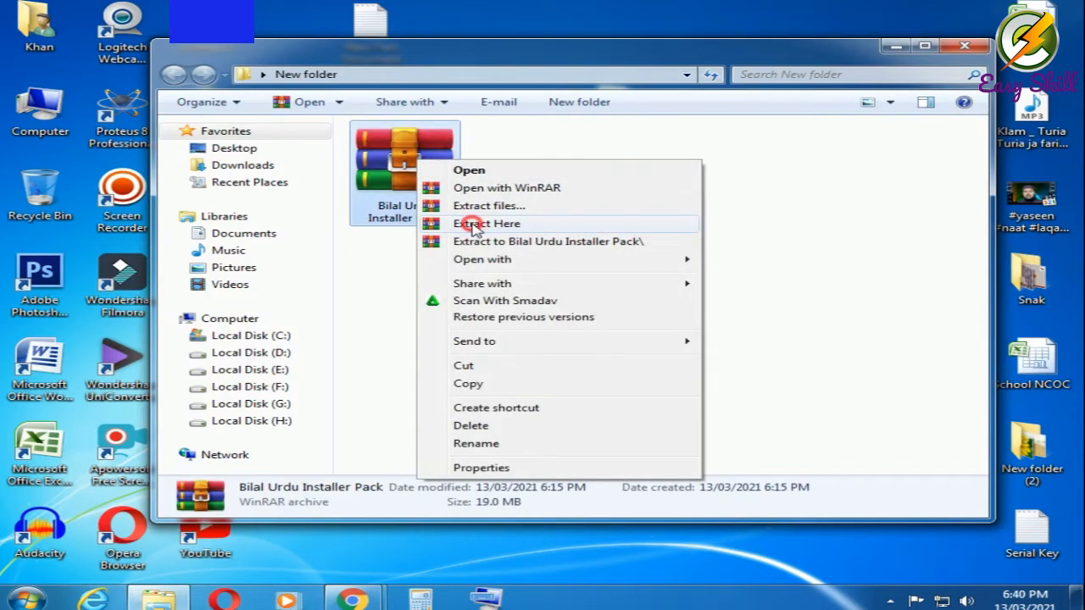
pyautogui.click(472, 225)
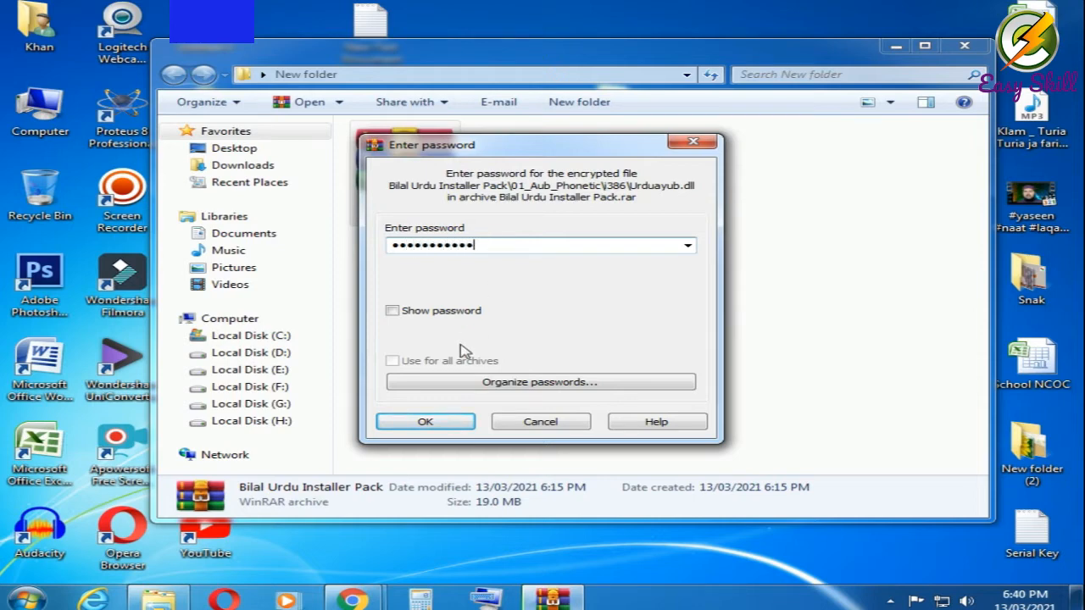
pyautogui.click(428, 421)
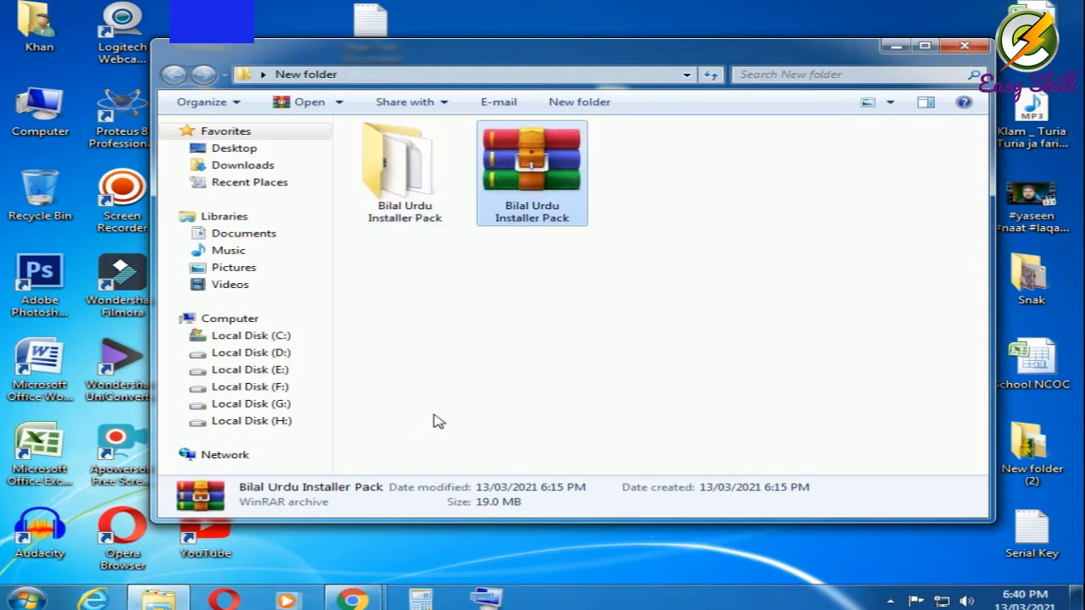
# Open the extracted Bilal Urdu Installer Pack folder and select the Jameel Noori Fonts application
pyautogui.moveTo(393, 211)
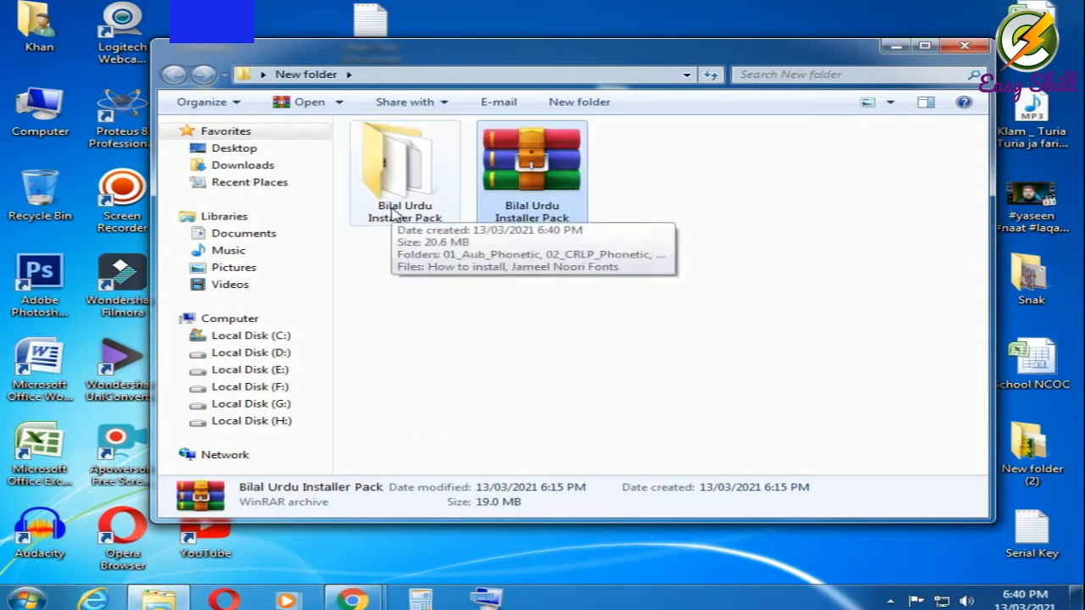
pyautogui.doubleClick(393, 212)
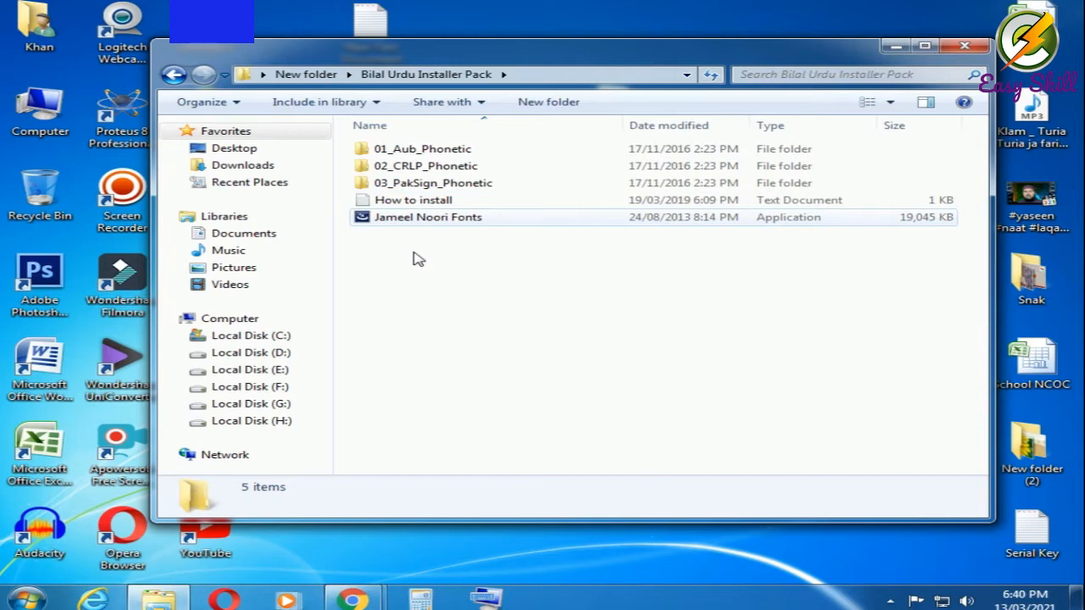
pyautogui.click(424, 217)
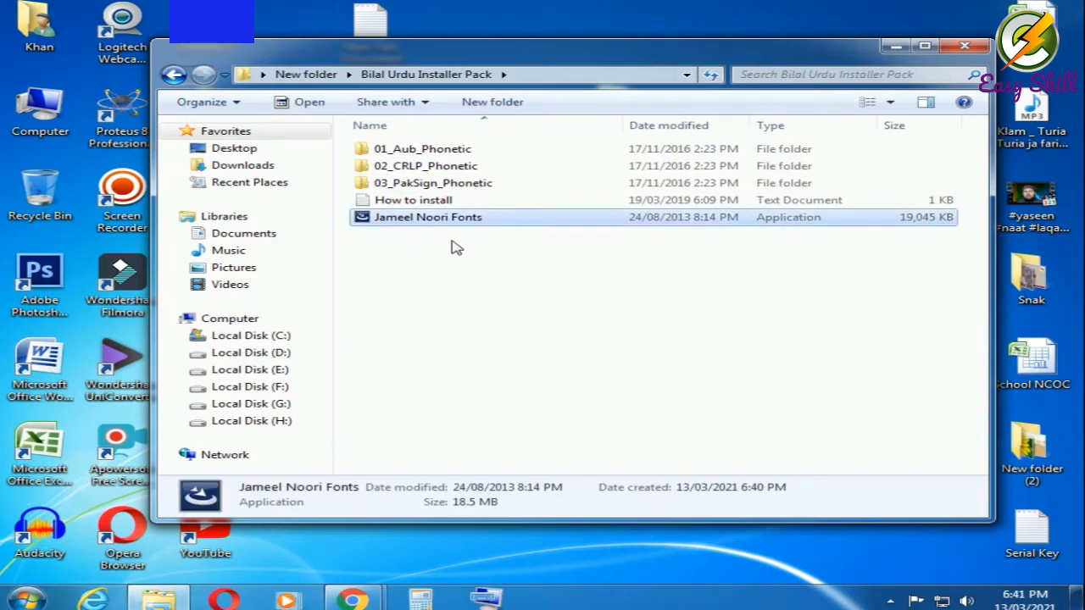
pyautogui.hotkey('ctrl', 'alt', 'd')
pyautogui.moveTo(340, 206)
pyautogui.mouseDown()
pyautogui.moveTo(552, 254)
pyautogui.moveTo(570, 242)
pyautogui.mouseUp()
pyautogui.rightClick(559, 292)
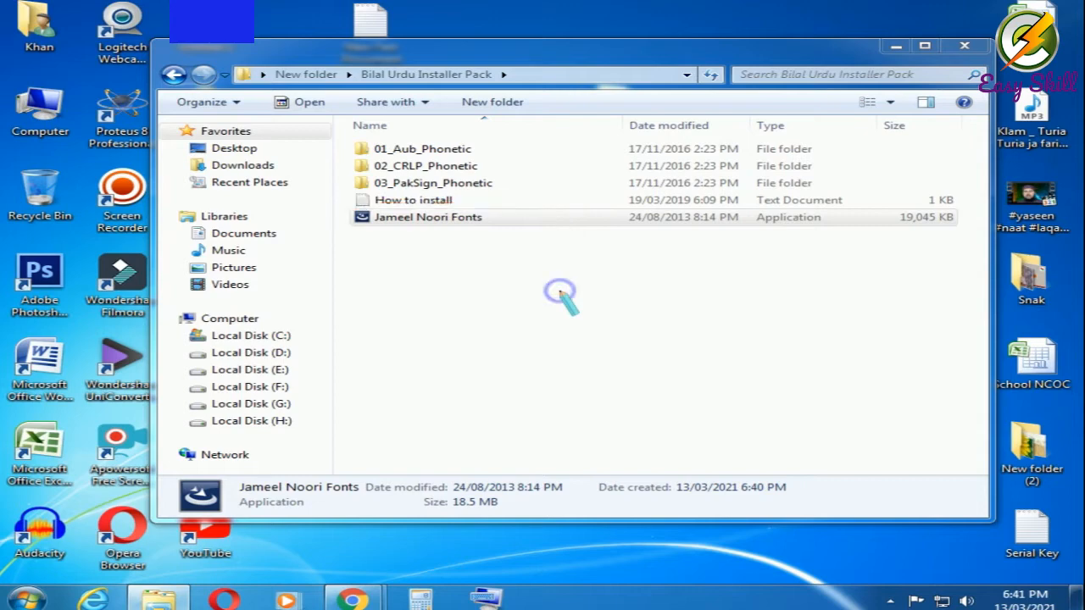
# Install Jameel Noori Nastaleeq Urdu Fonts through its wizard, cancelling the Program Compatibility Assistant
pyautogui.doubleClick(464, 219)
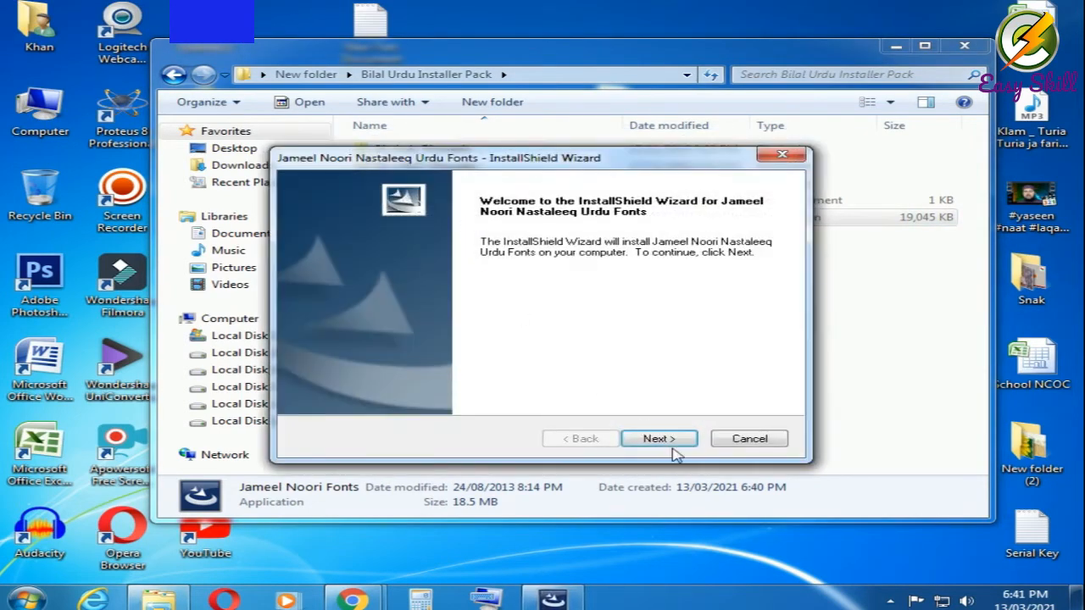
pyautogui.click(670, 435)
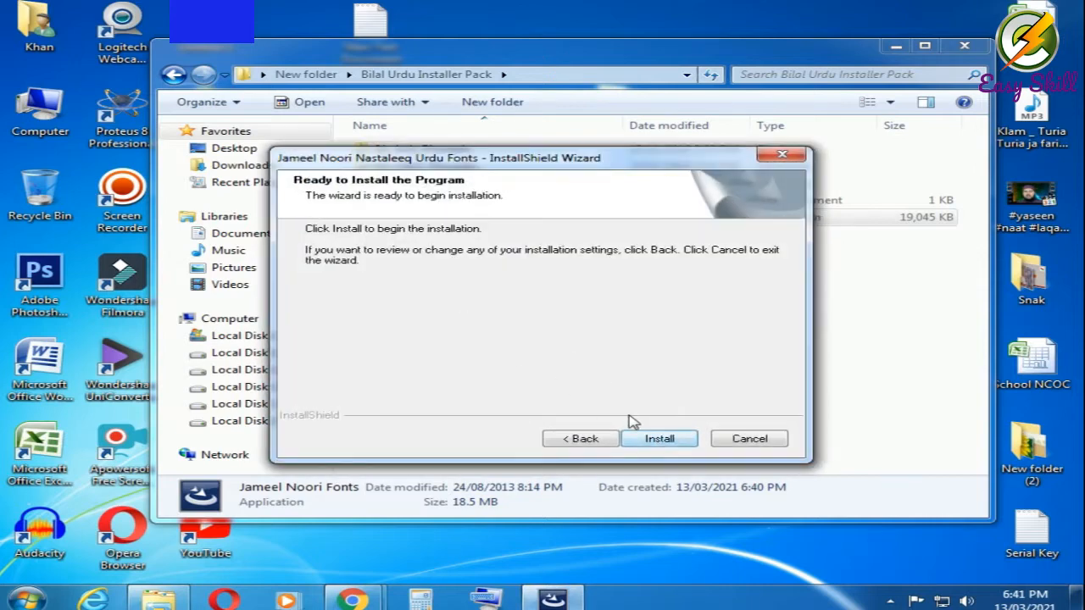
pyautogui.click(657, 439)
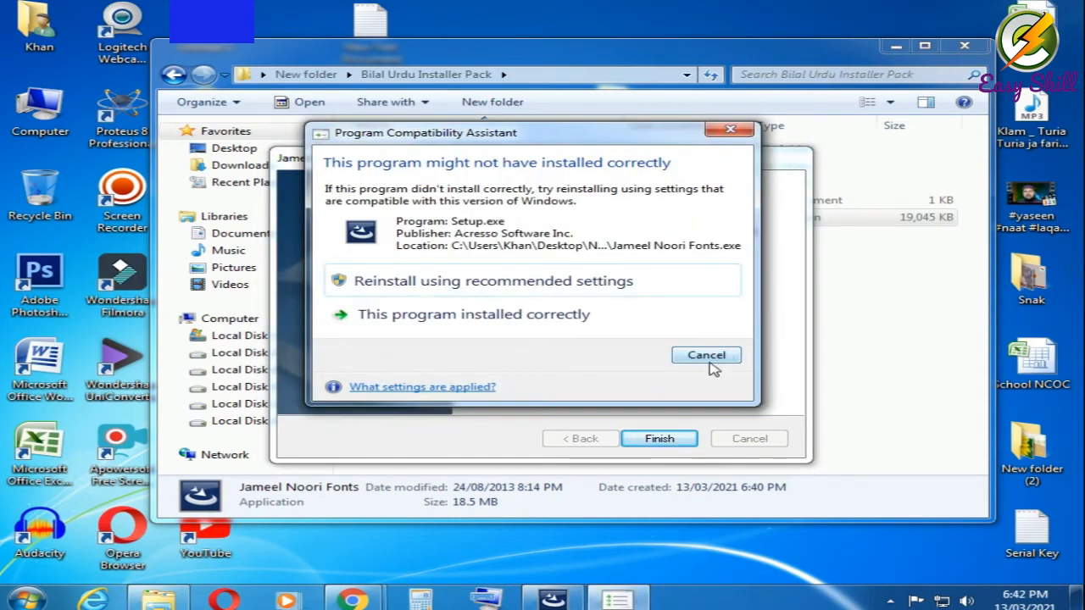
pyautogui.click(725, 356)
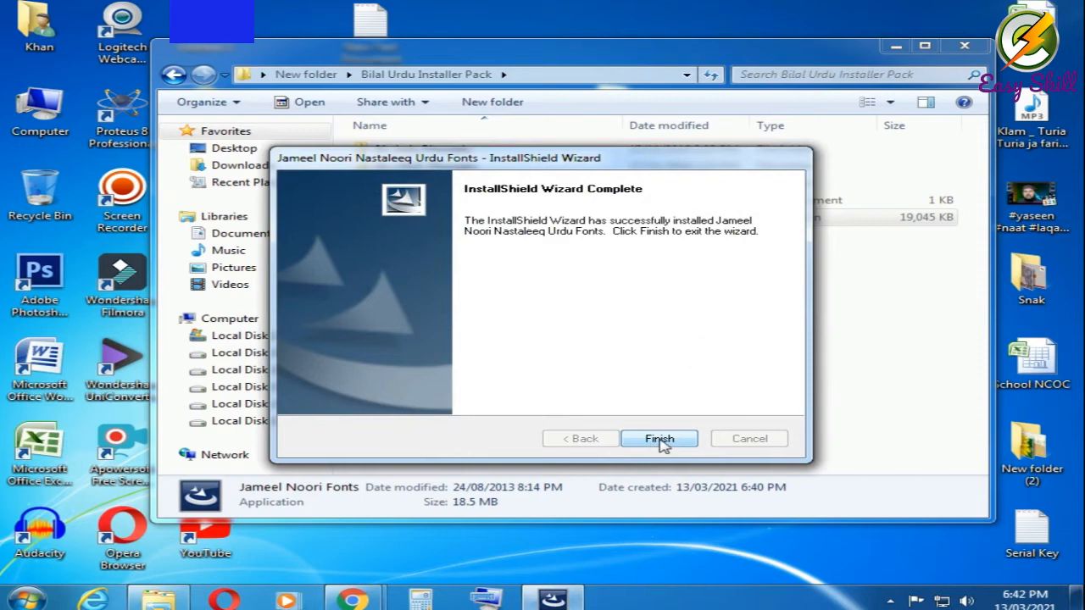
pyautogui.click(661, 441)
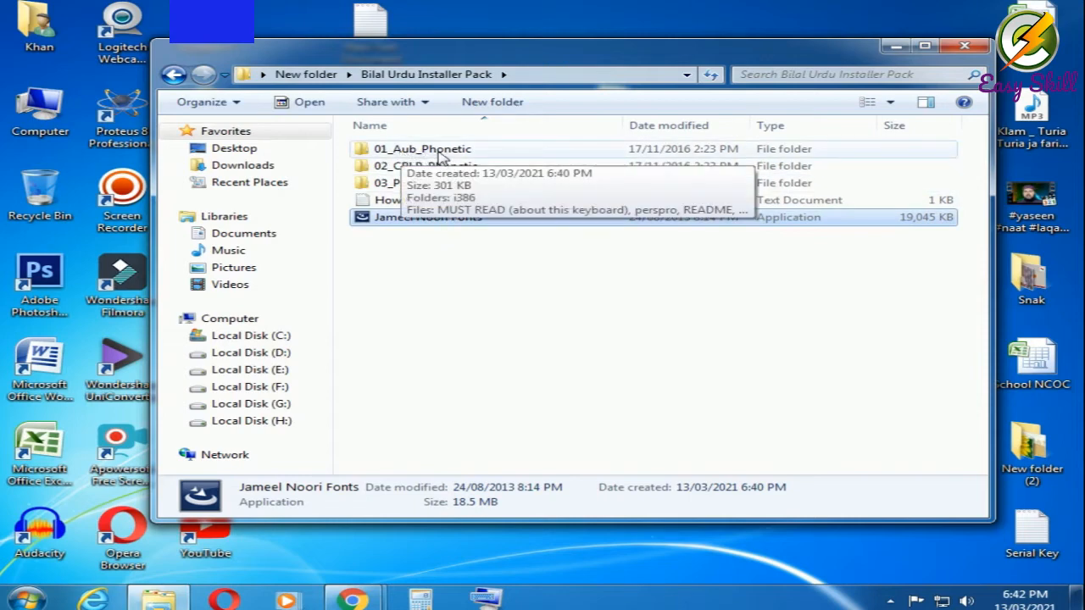
# Install the Urduayub keyboard by running setup in the 01_Aub_Phonetic folder, and close the installer and folder windows
pyautogui.doubleClick(439, 151)
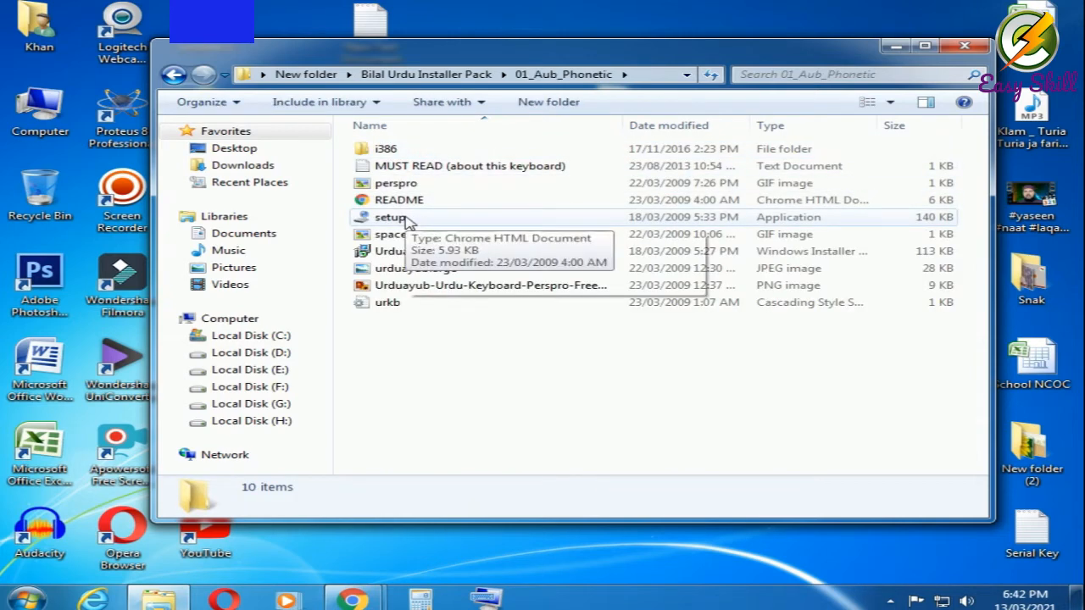
pyautogui.doubleClick(406, 221)
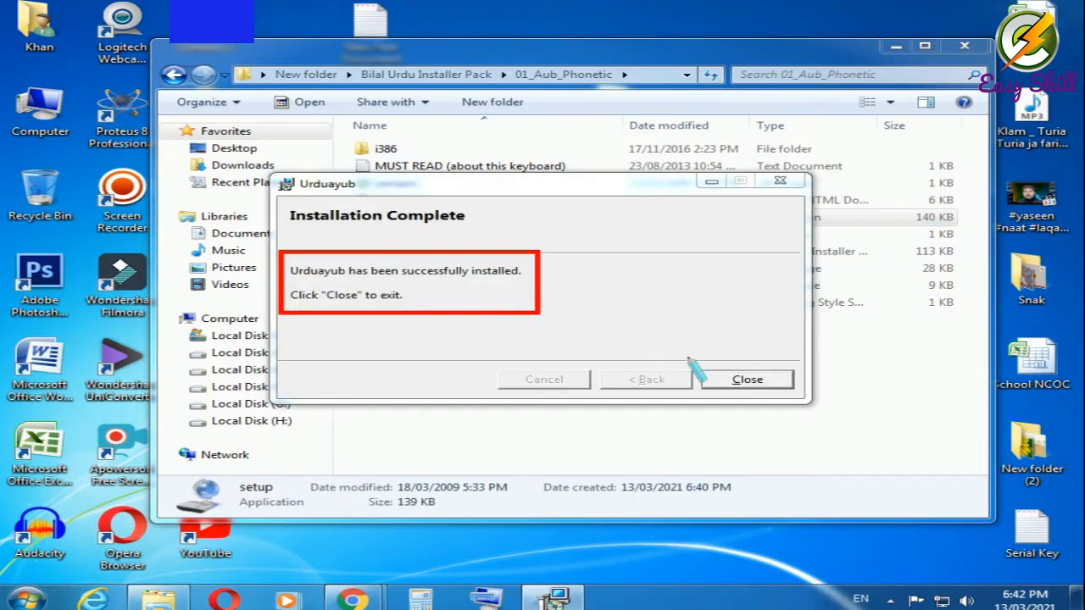
pyautogui.rightClick(691, 328)
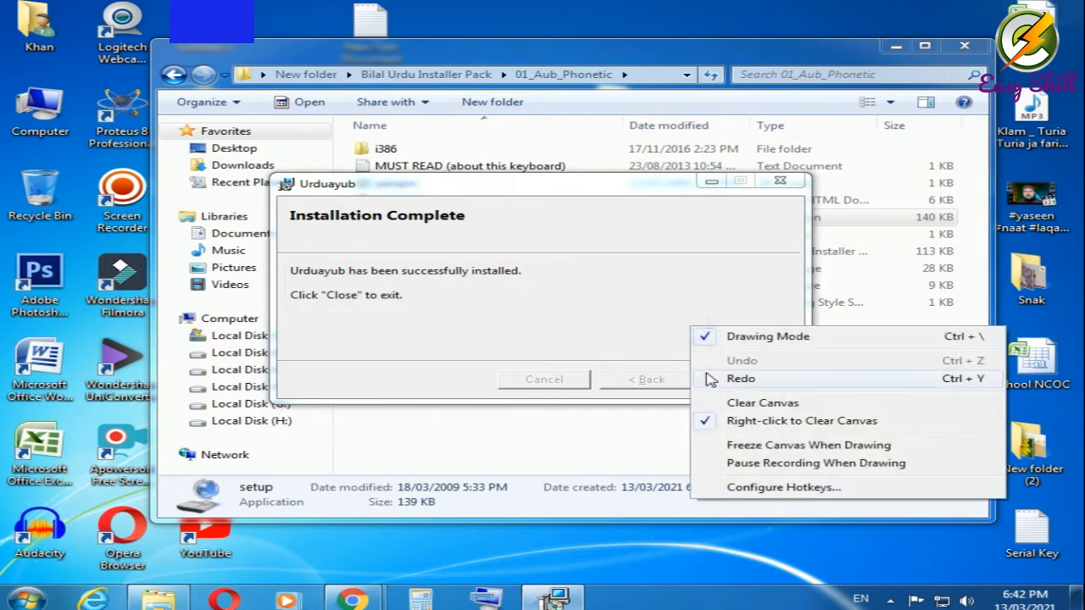
pyautogui.click(594, 324)
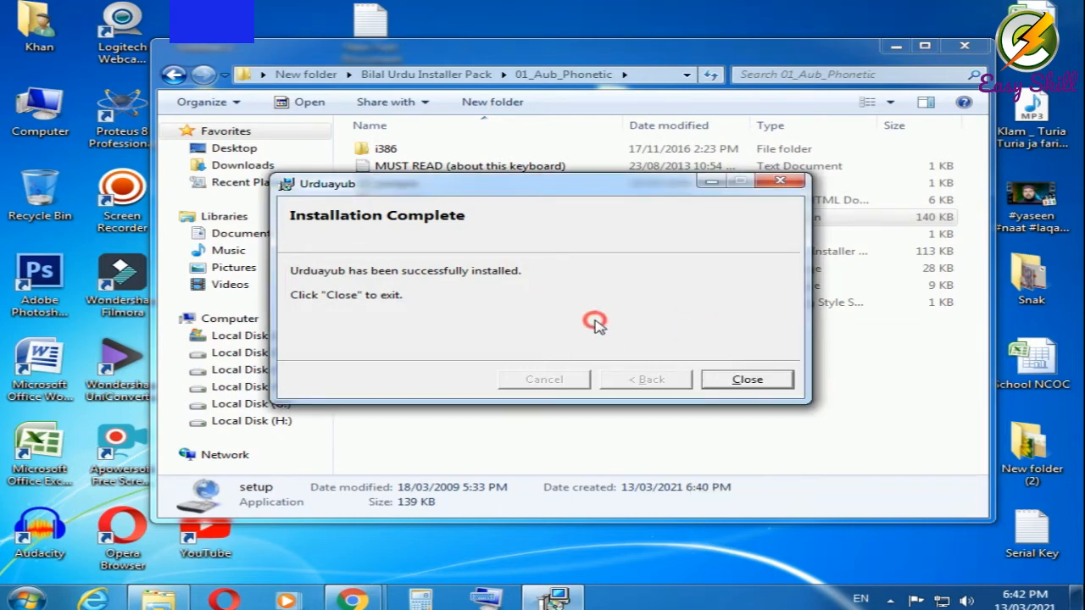
pyautogui.click(751, 379)
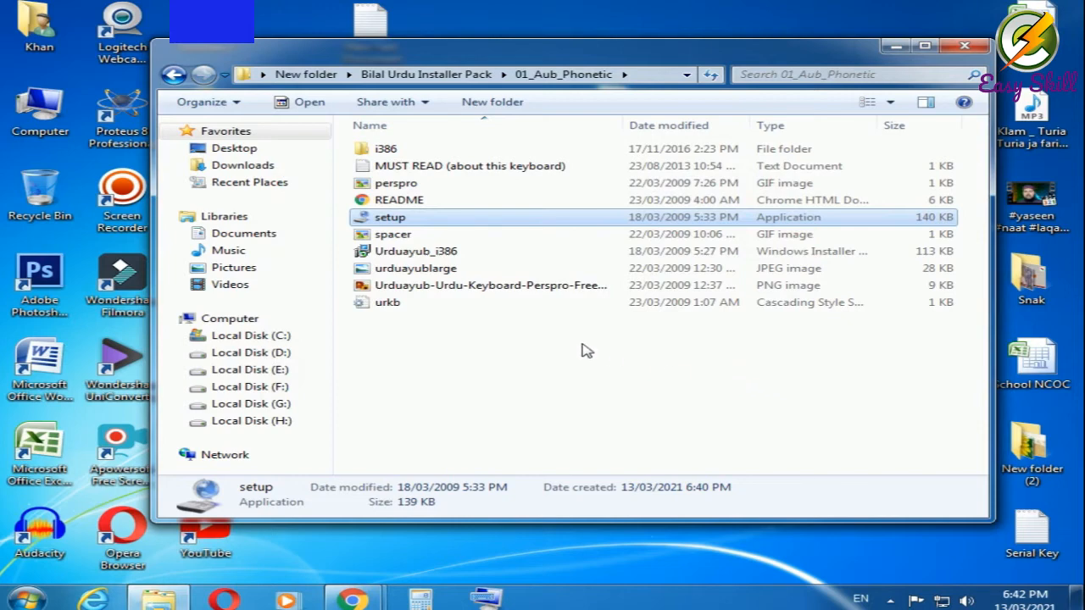
pyautogui.click(958, 51)
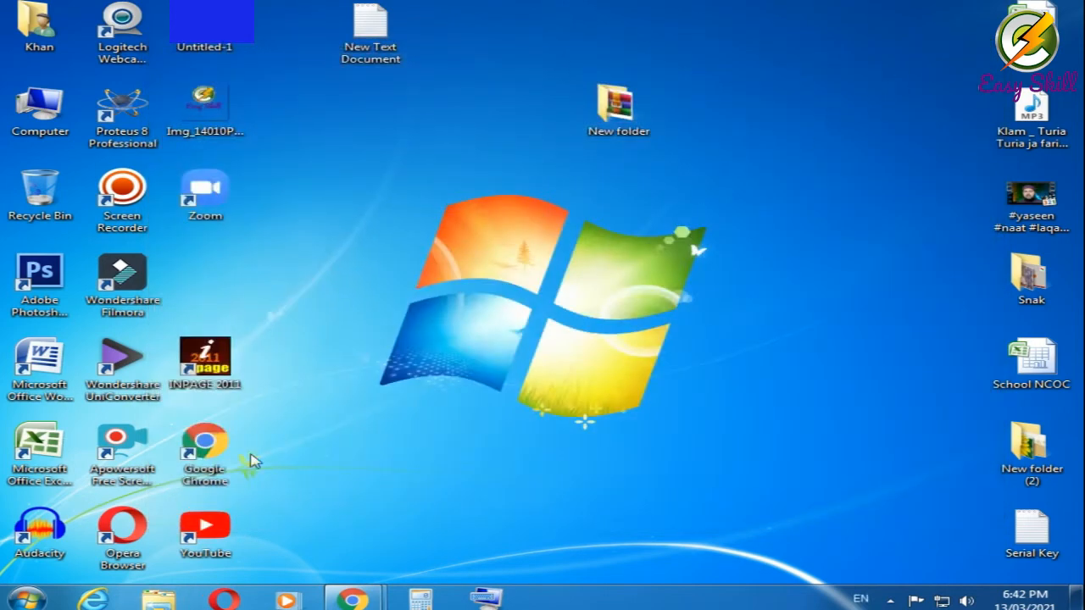
# Open the Clock, Language, and Region settings in Control Panel
pyautogui.click(26, 598)
pyautogui.click(344, 421)
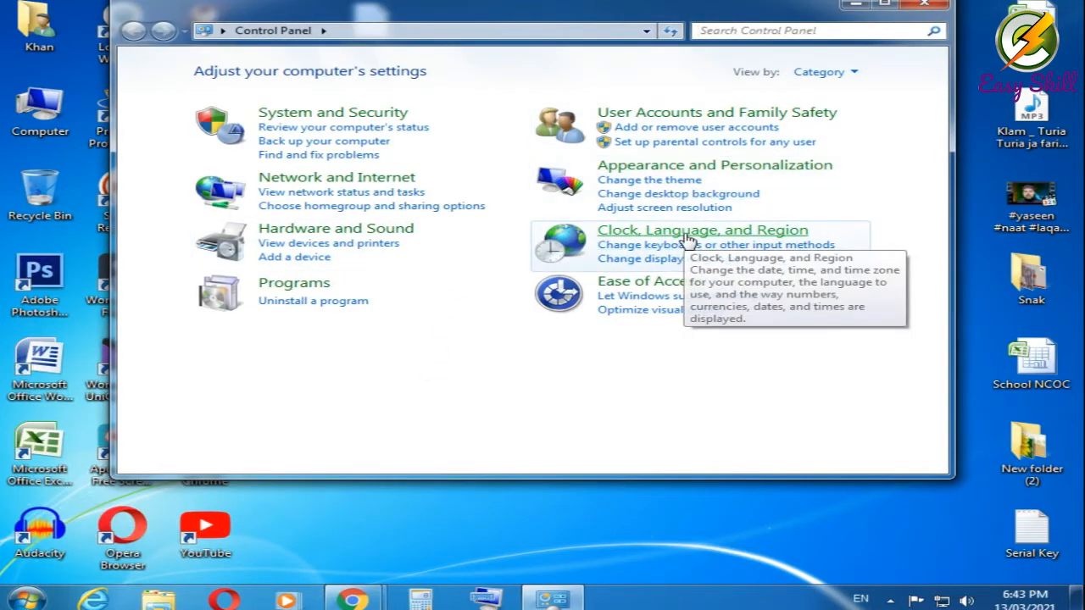
pyautogui.click(776, 235)
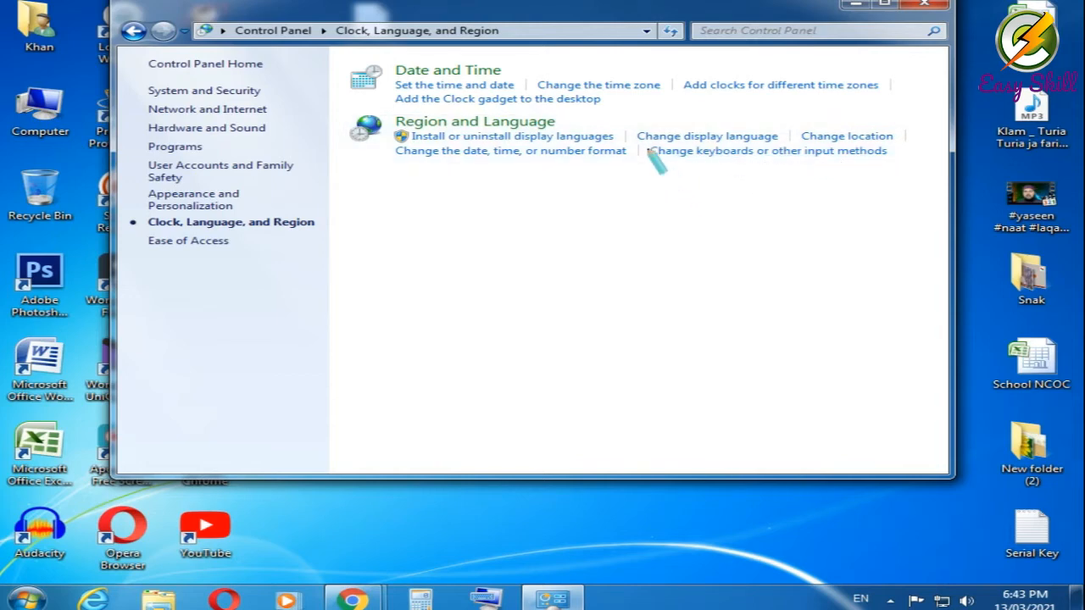
pyautogui.moveTo(643, 144)
pyautogui.mouseDown()
pyautogui.moveTo(682, 166)
pyautogui.moveTo(904, 167)
pyautogui.mouseUp()
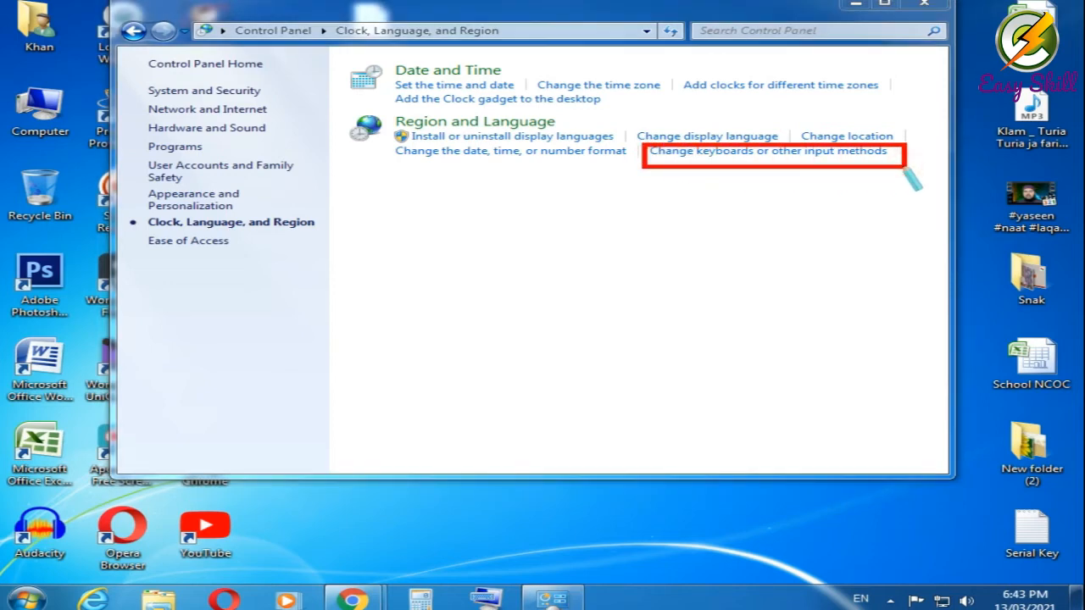
# Open the Text Services and Input Languages settings through the keyboard options of Region and Language
pyautogui.rightClick(857, 203)
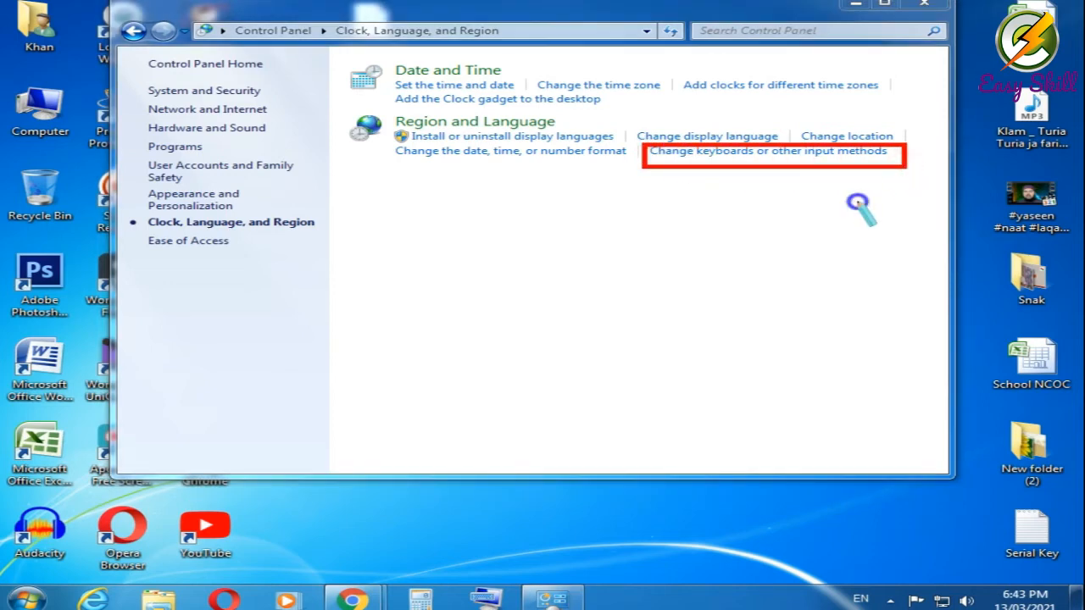
pyautogui.click(816, 152)
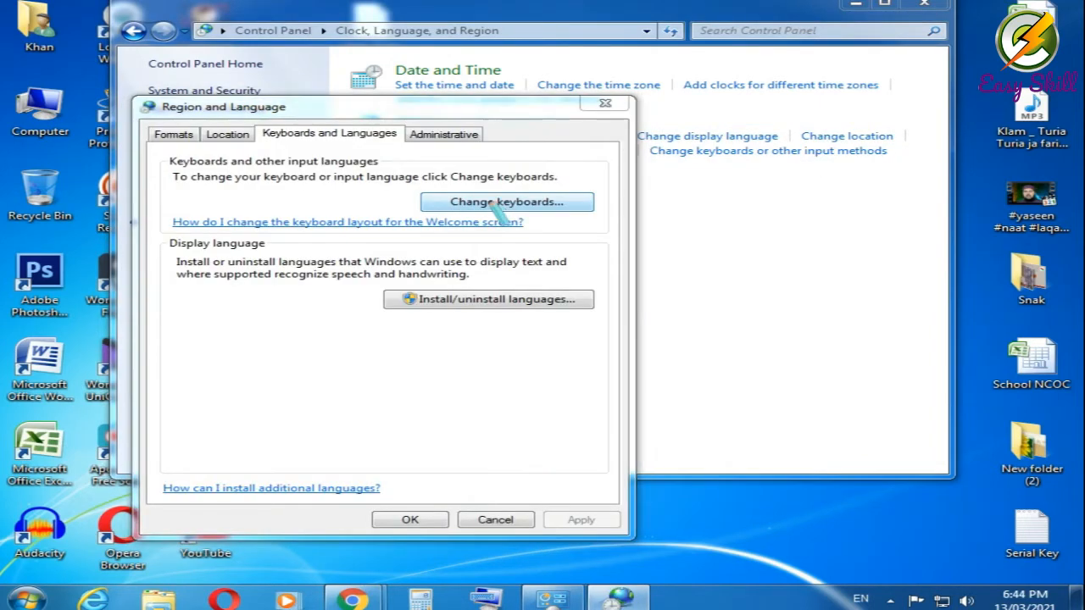
pyautogui.moveTo(417, 190); pyautogui.dragTo(594, 216)
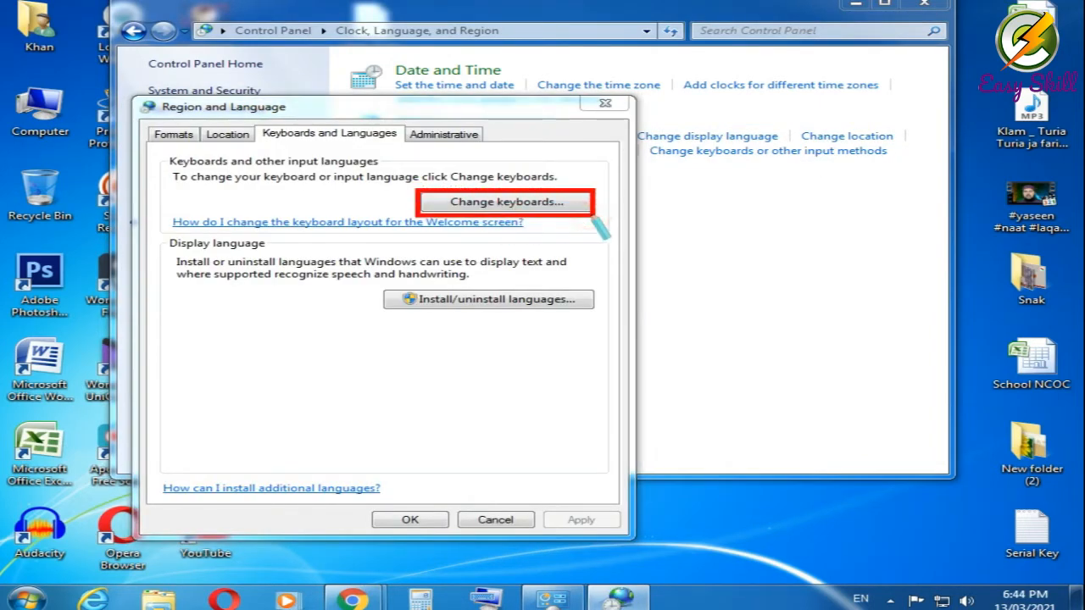
pyautogui.hotkey('ctrl', 'z')
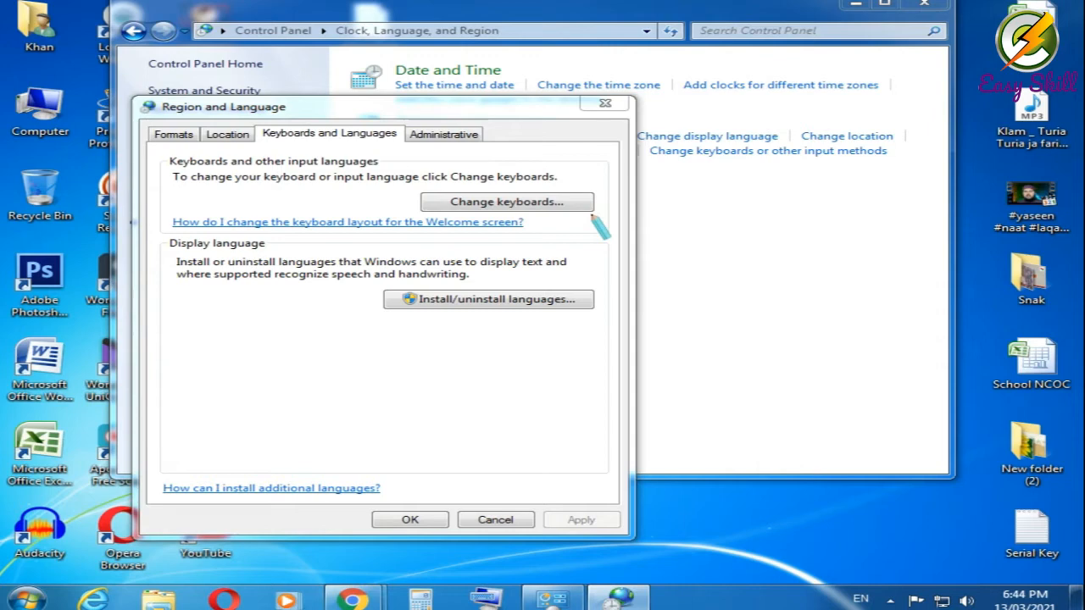
pyautogui.click(547, 205)
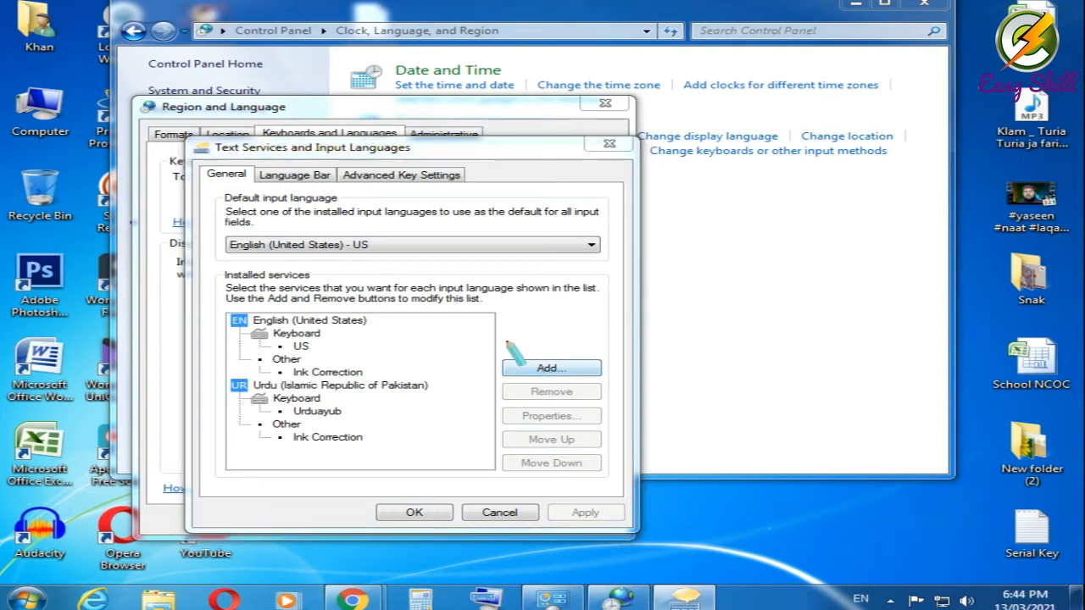
# Add the Urduayub keyboard under Urdu (Islamic Republic of Pakistan) as an input language
pyautogui.moveTo(505, 342); pyautogui.dragTo(604, 373)
pyautogui.rightClick(582, 289)
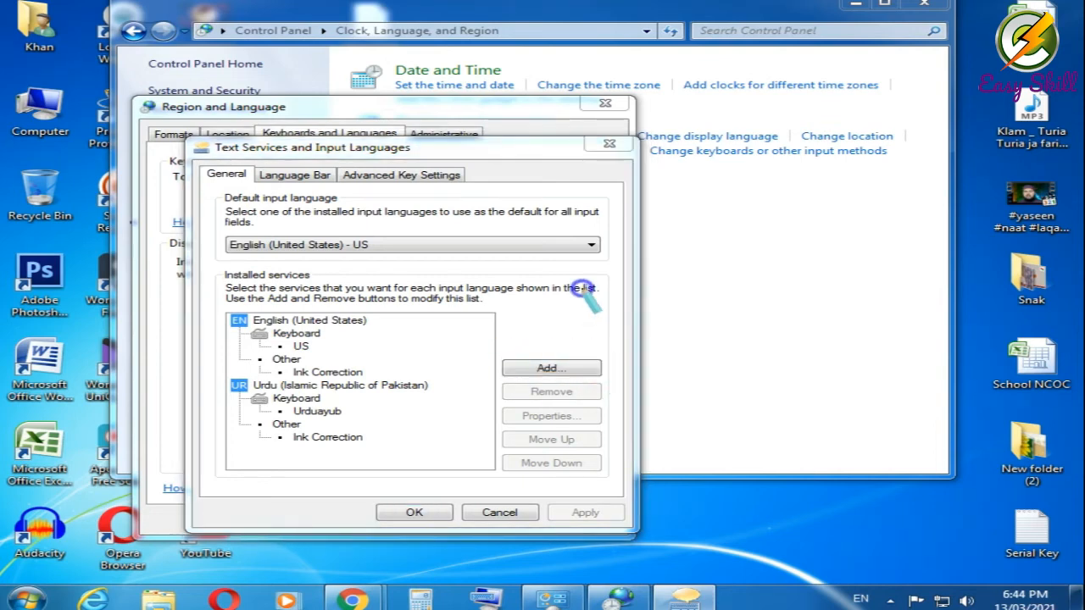
pyautogui.click(570, 368)
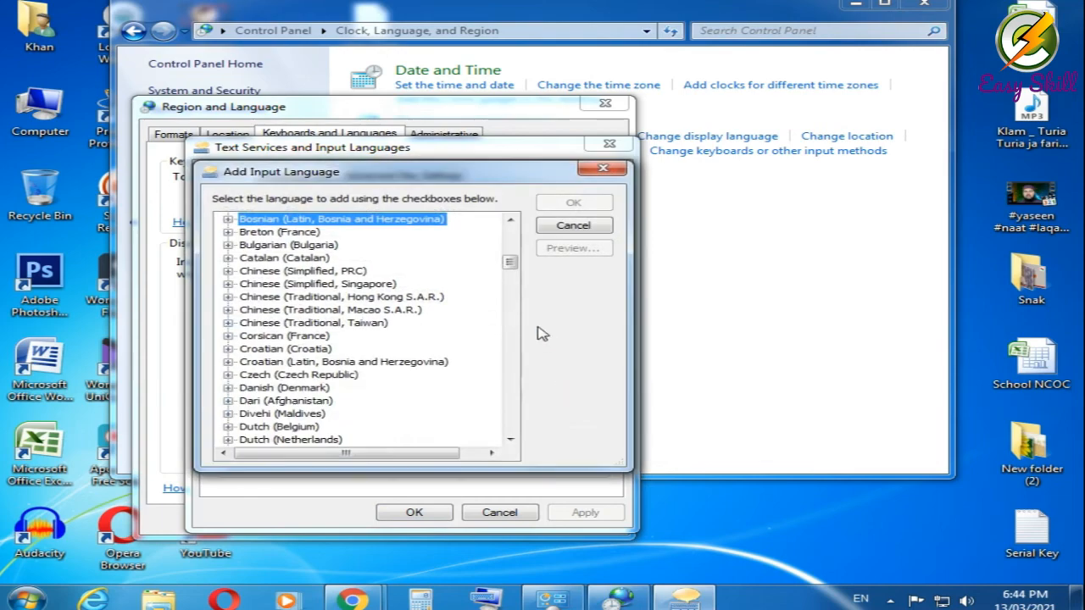
pyautogui.moveTo(509, 263); pyautogui.dragTo(510, 415)
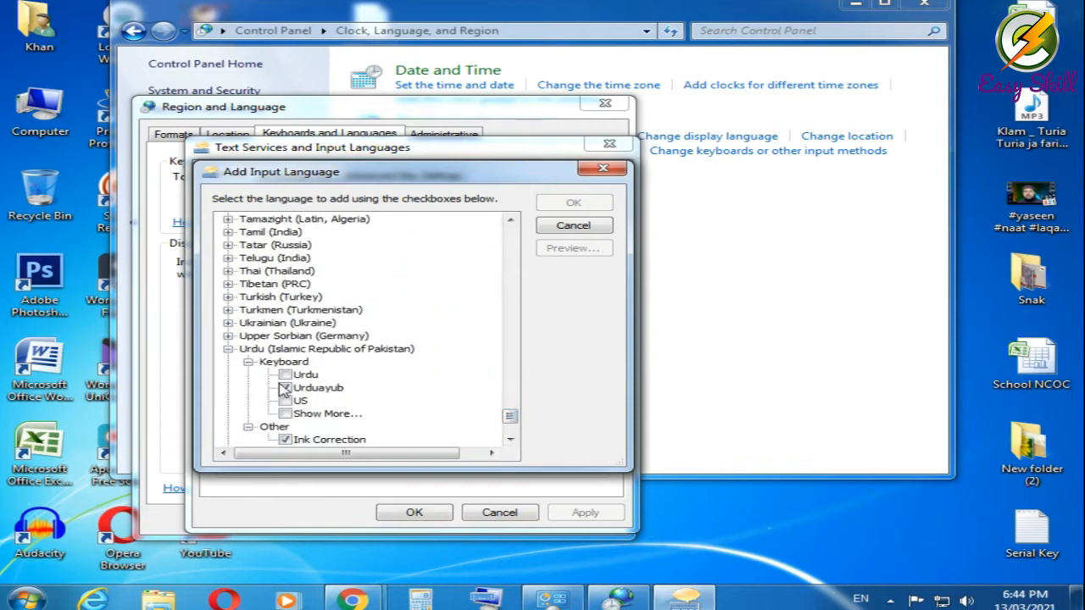
pyautogui.click(284, 387)
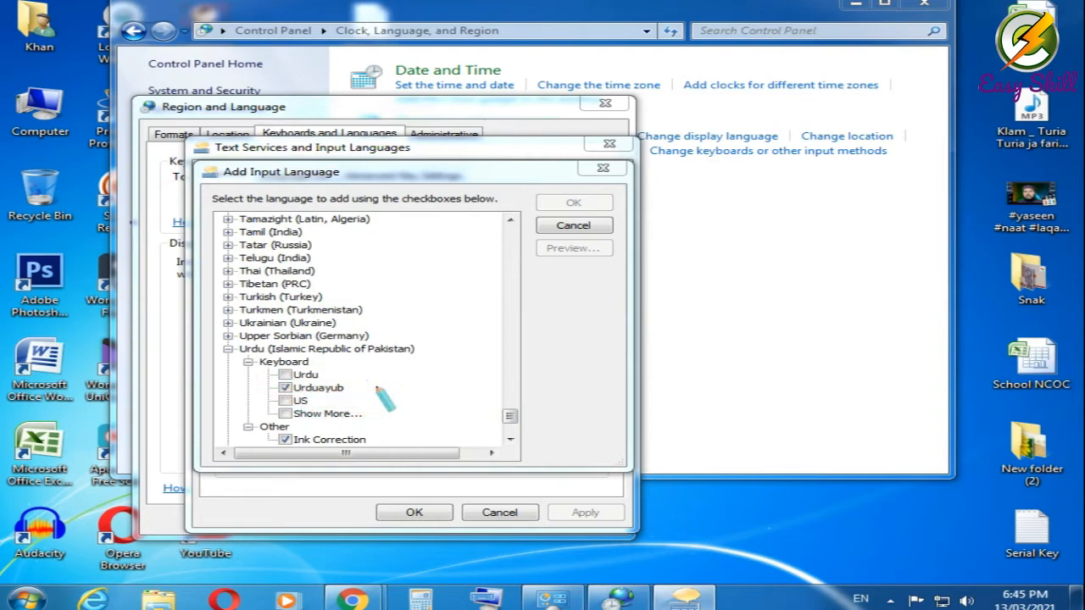
pyautogui.click(287, 390)
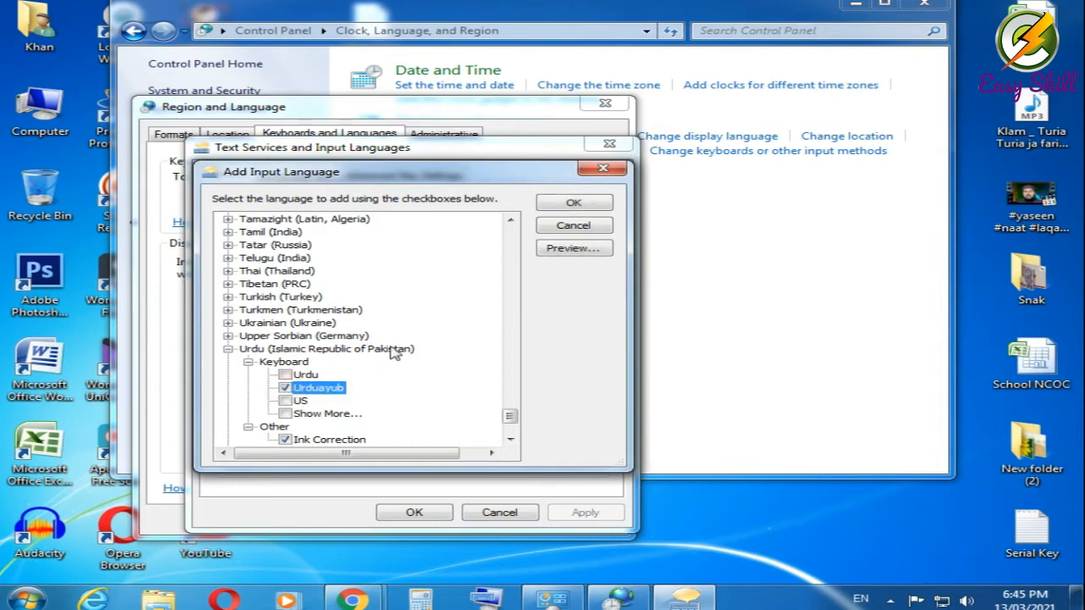
pyautogui.click(564, 206)
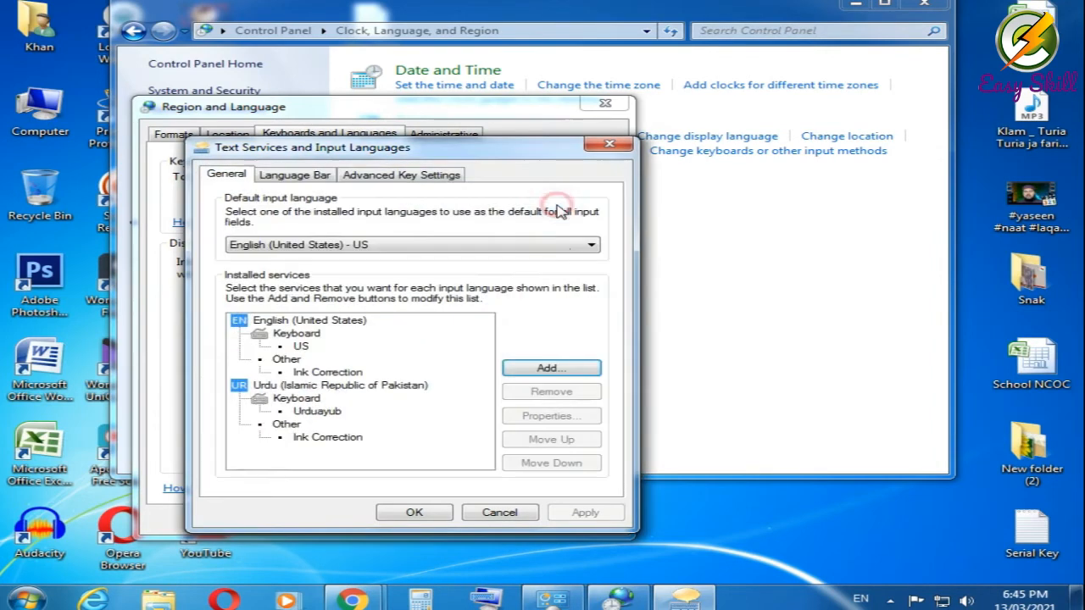
# Confirm the input language and region settings and close Control Panel
pyautogui.click(415, 513)
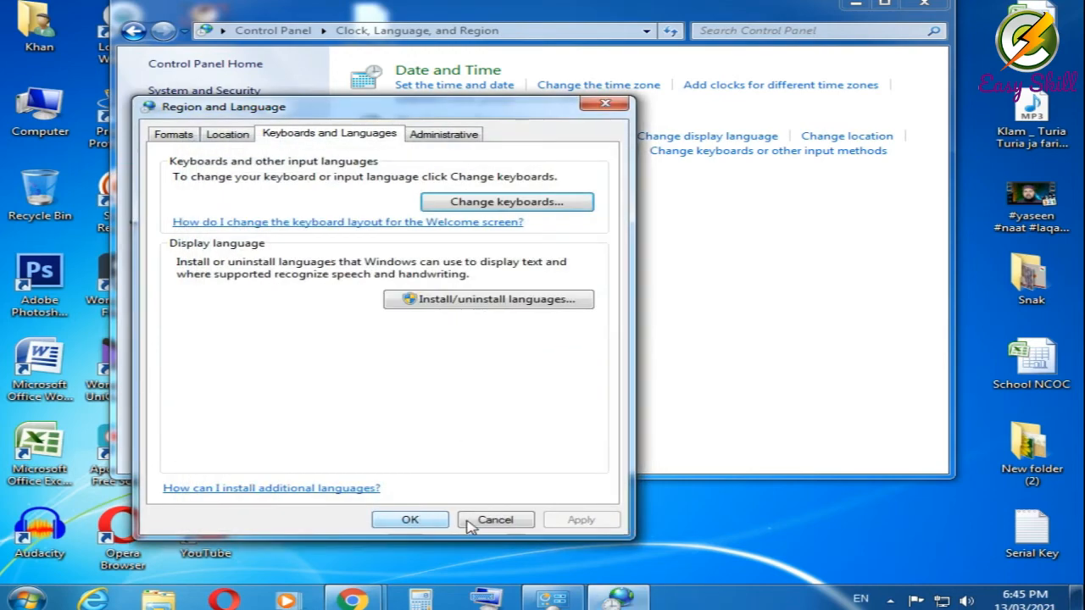
pyautogui.click(414, 519)
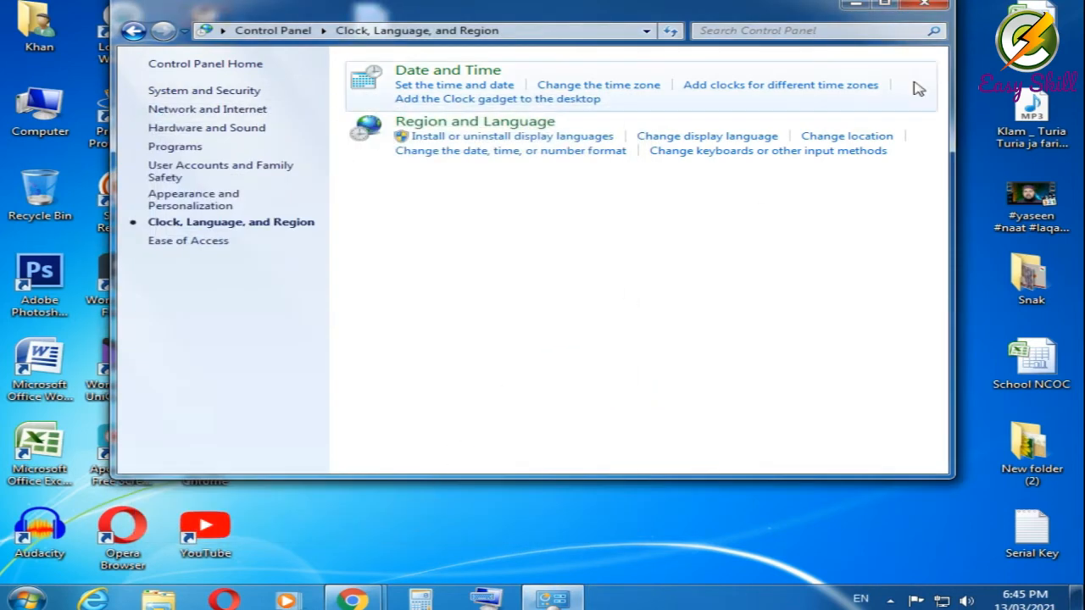
pyautogui.click(924, 4)
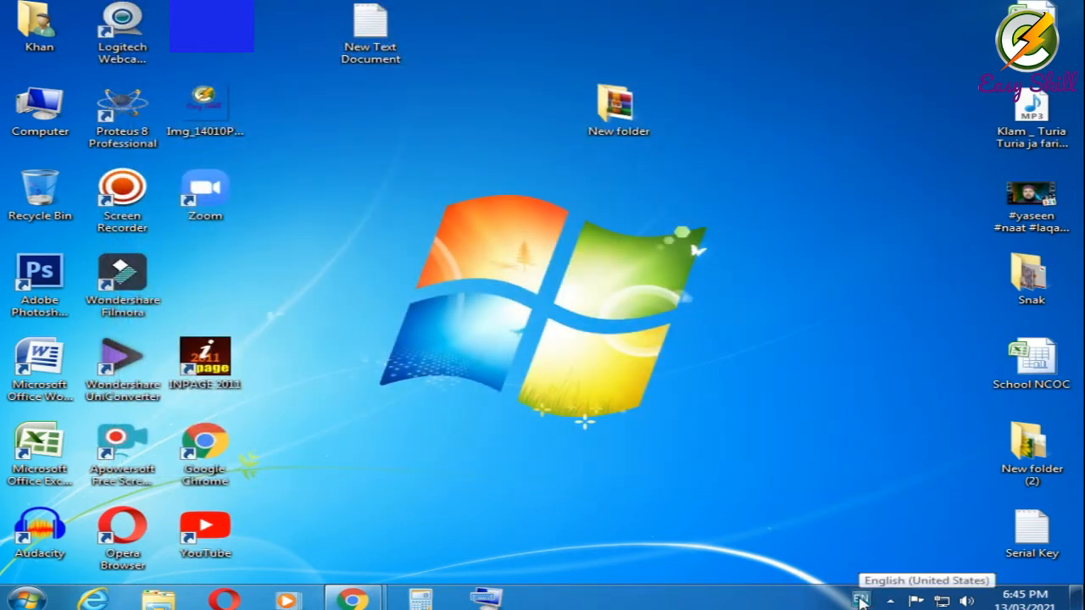
# Switch the input language to Urdu (Islamic Republic of Pakistan) and open New Text Document from the desktop
pyautogui.click(861, 600)
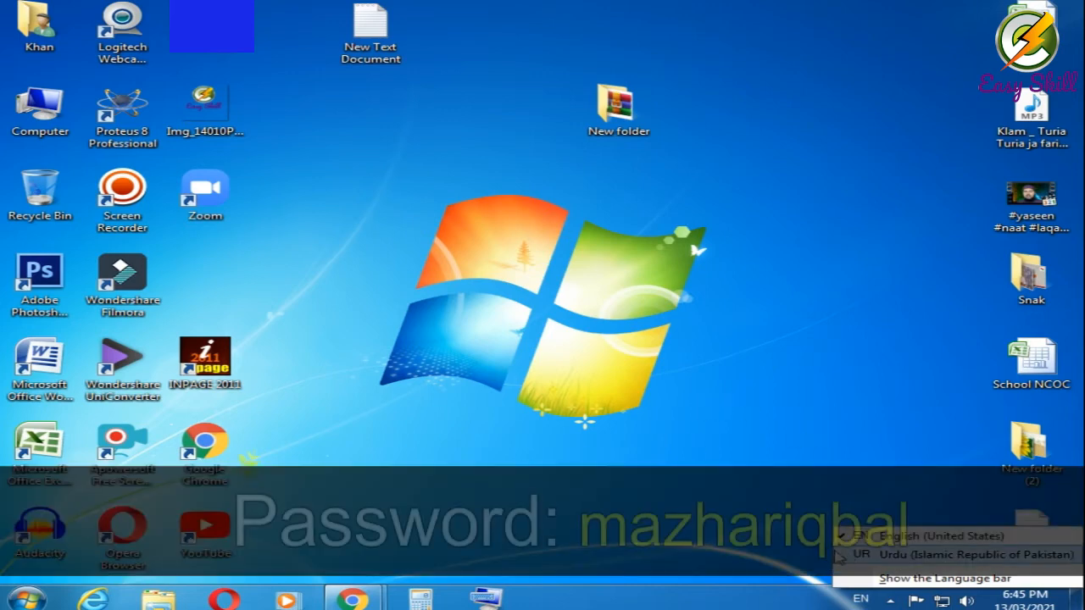
pyautogui.click(864, 556)
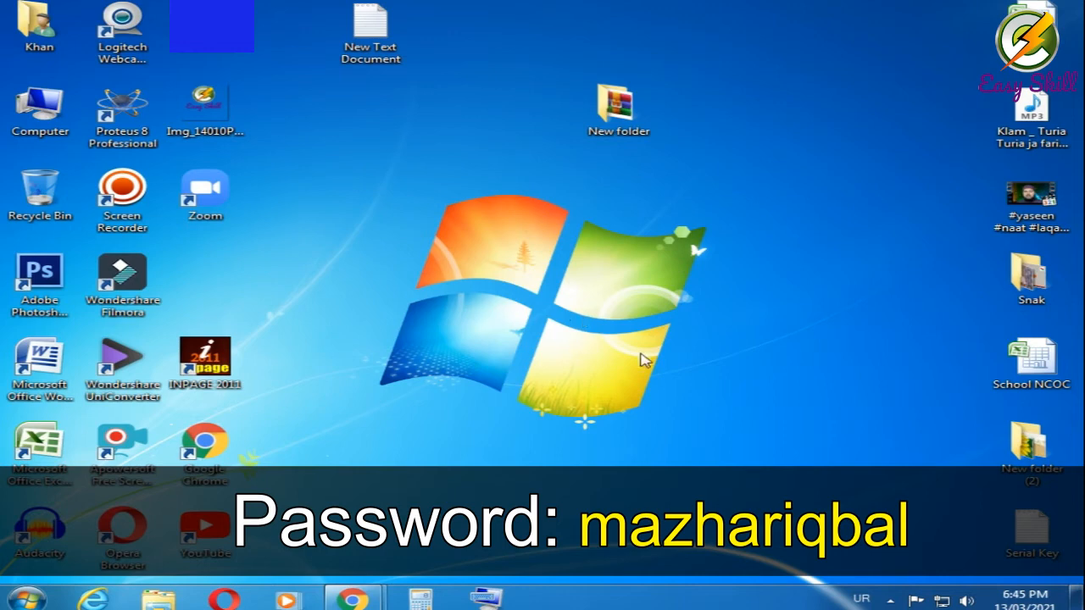
pyautogui.doubleClick(375, 44)
pyautogui.click(675, 221)
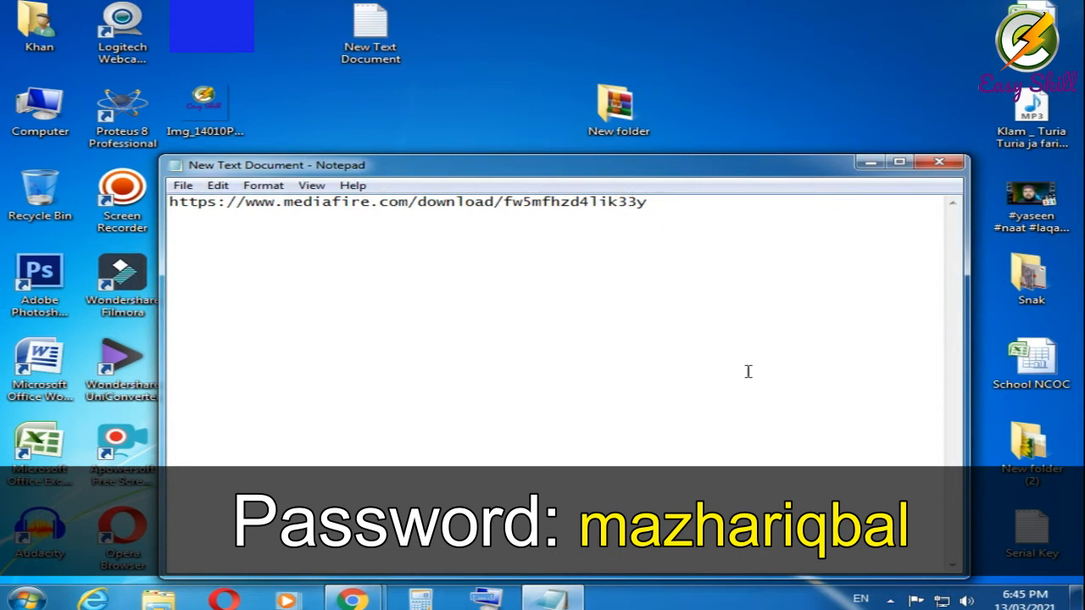
# Enter پاکستان below the link in Notepad with Urdu input, and close the document
pyautogui.click(867, 598)
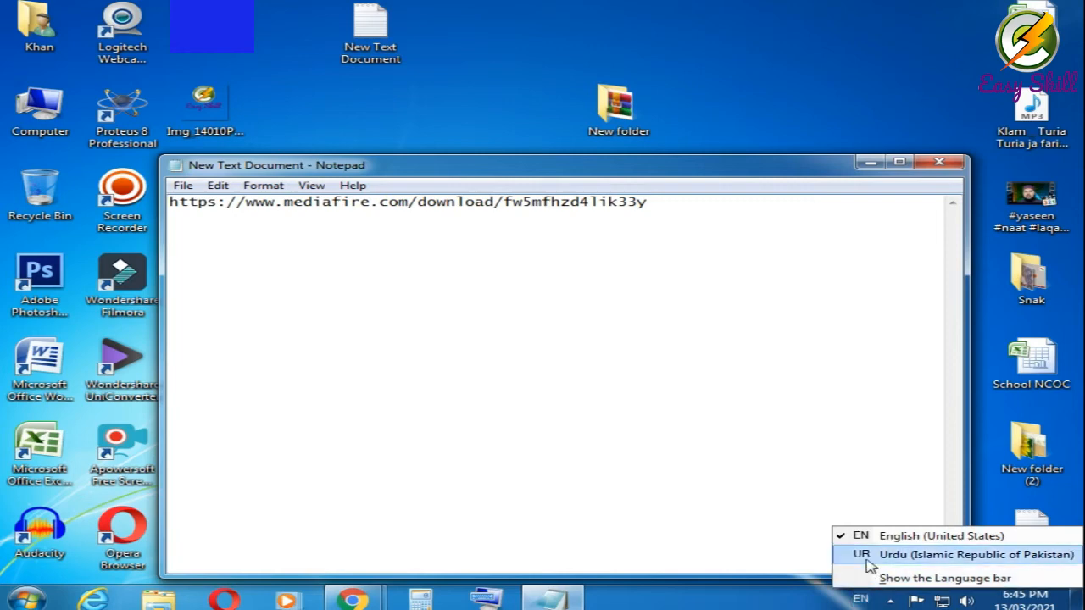
pyautogui.click(870, 556)
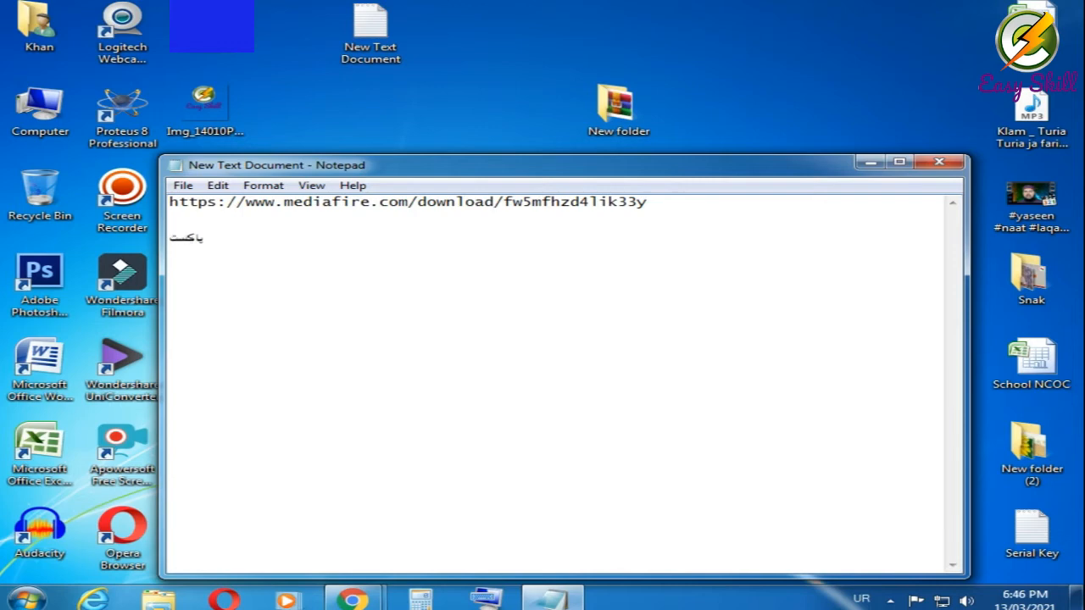
pyautogui.write('ان')
pyautogui.moveTo(219, 240); pyautogui.dragTo(167, 240)
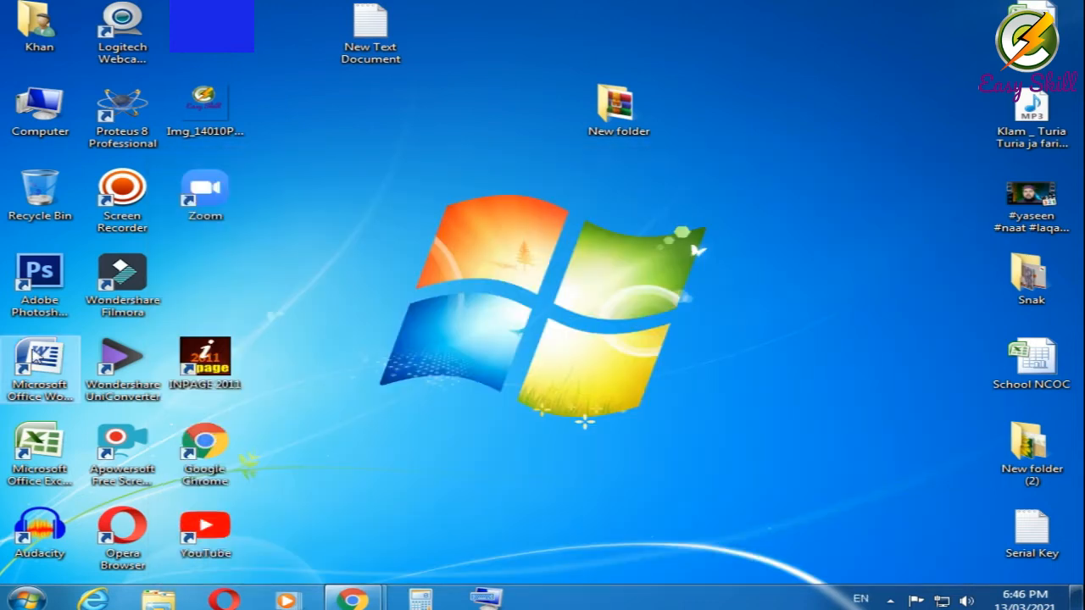
pyautogui.click(939, 162)
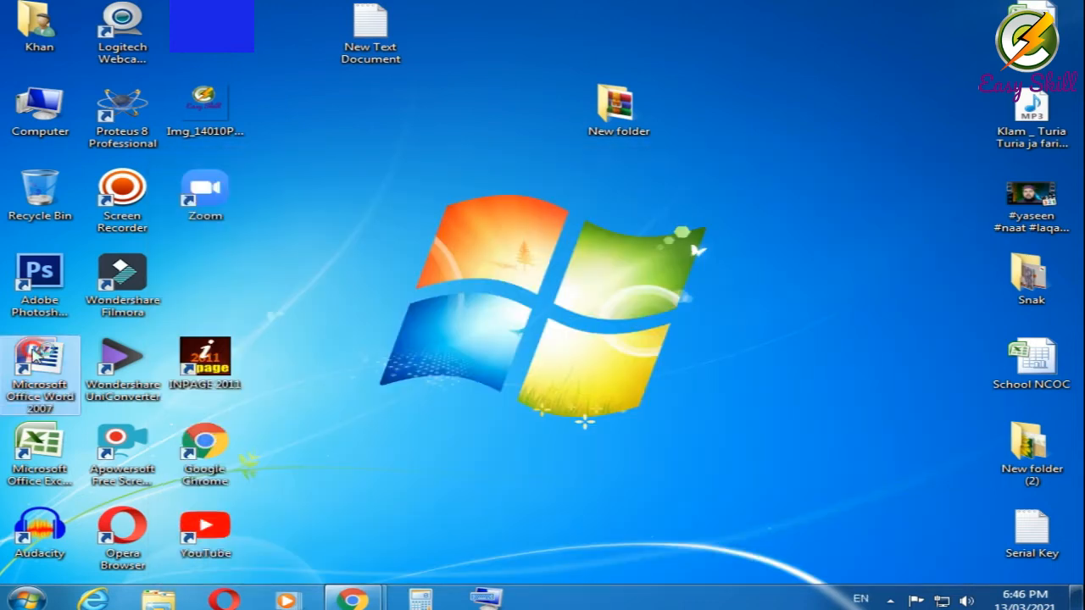
# Open Microsoft Office Word 2007 and set the font size of the blank document to 24
pyautogui.doubleClick(34, 354)
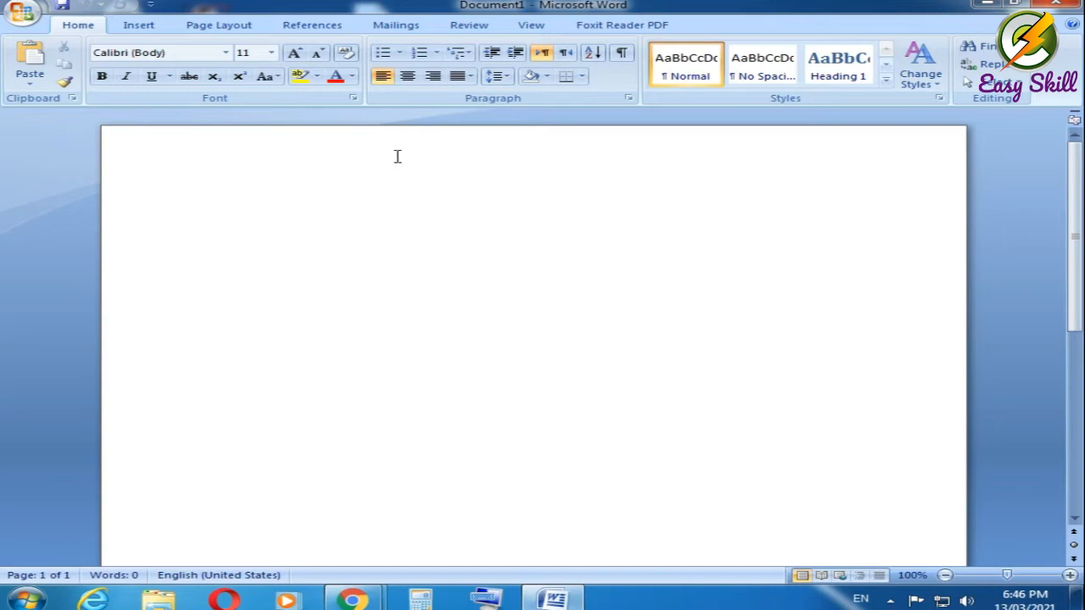
pyautogui.click(271, 53)
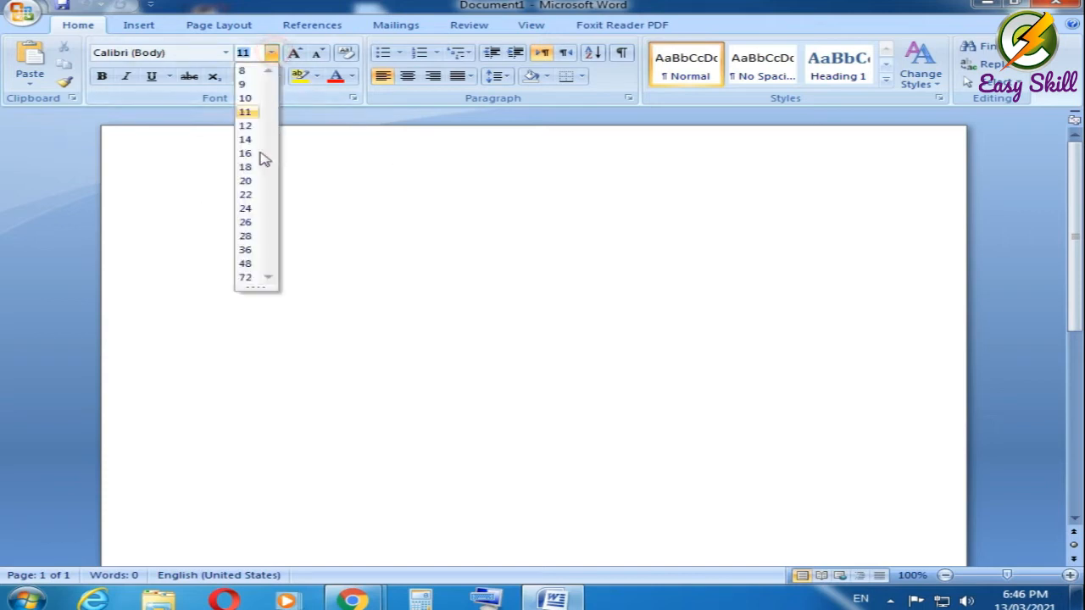
pyautogui.click(246, 207)
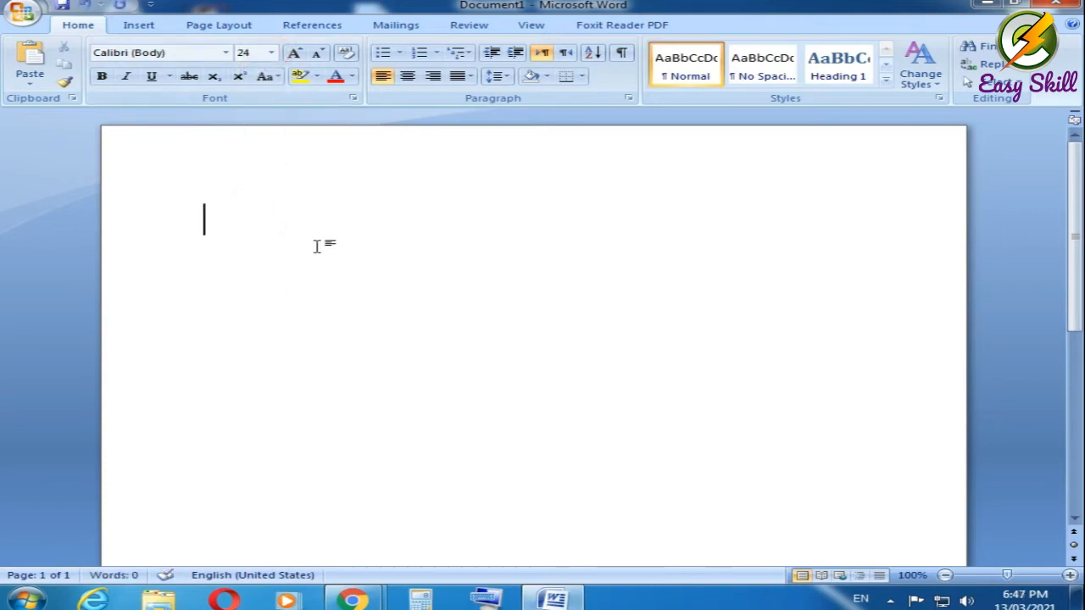
pyautogui.write('paksta')
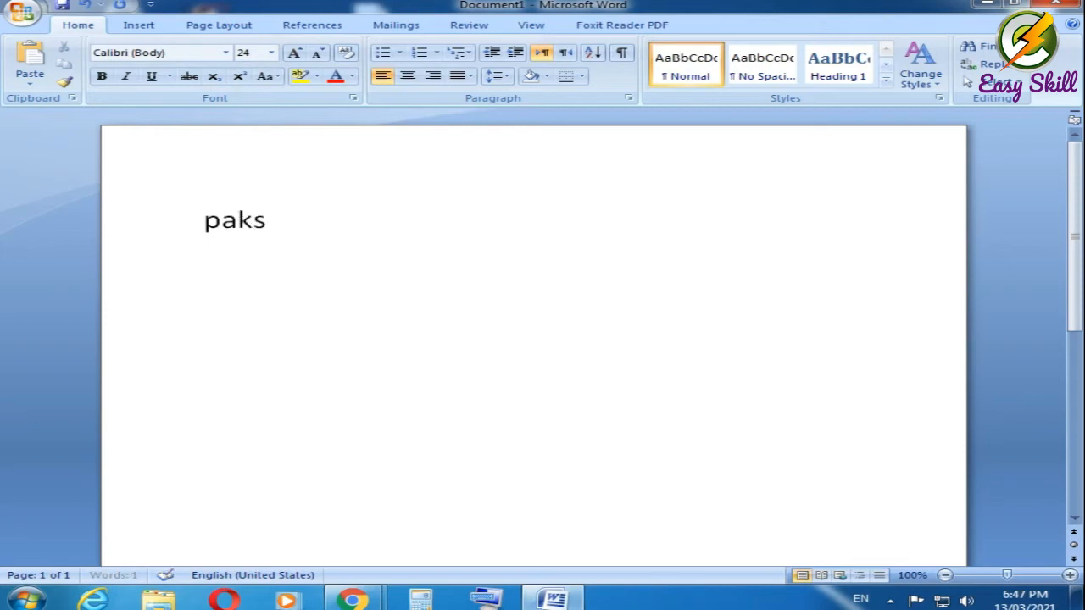
pyautogui.press('BackSpace')
pyautogui.press('BackSpace')
pyautogui.press('BackSpace')
pyautogui.press('BackSpace')
pyautogui.press('BackSpace')
pyautogui.press('BackSpace')
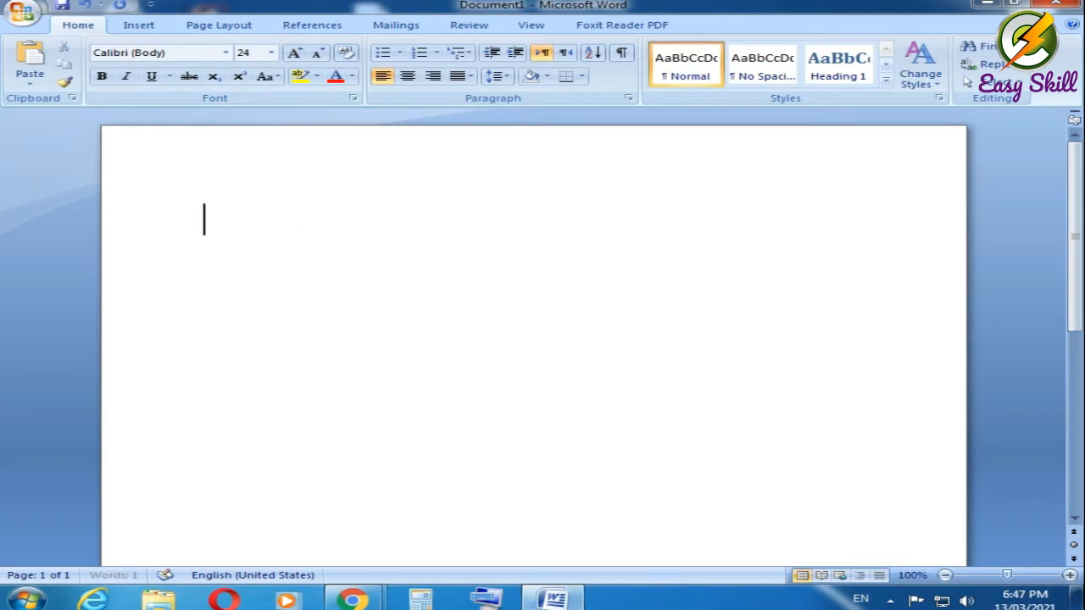
# Switch the input language to Urdu (Islamic Republic of Pakistan) and write پاکستان کی مشہور سڑک in the document
pyautogui.click(861, 599)
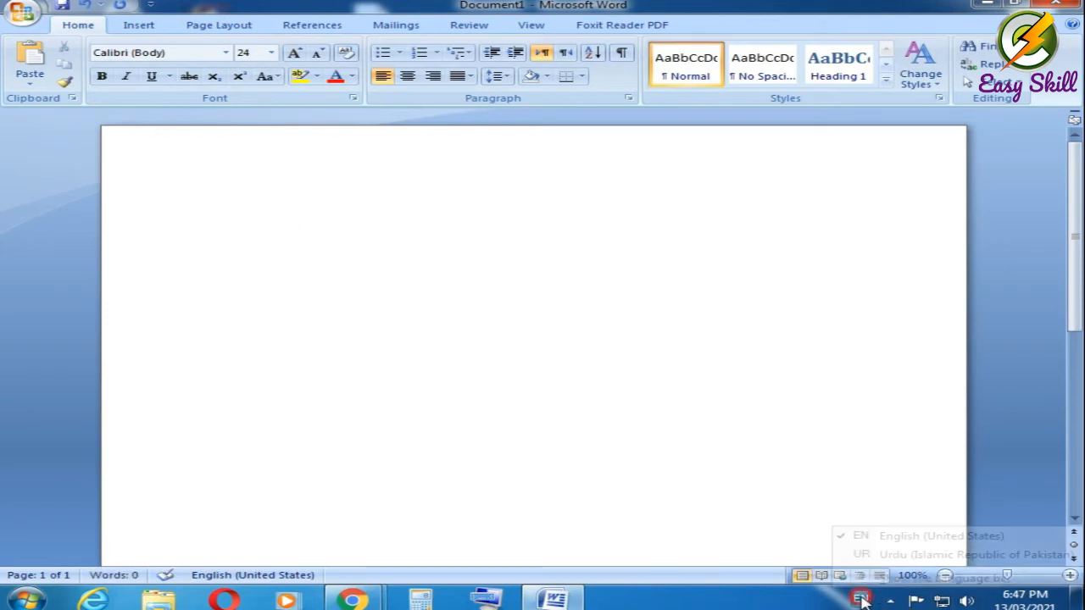
pyautogui.click(881, 559)
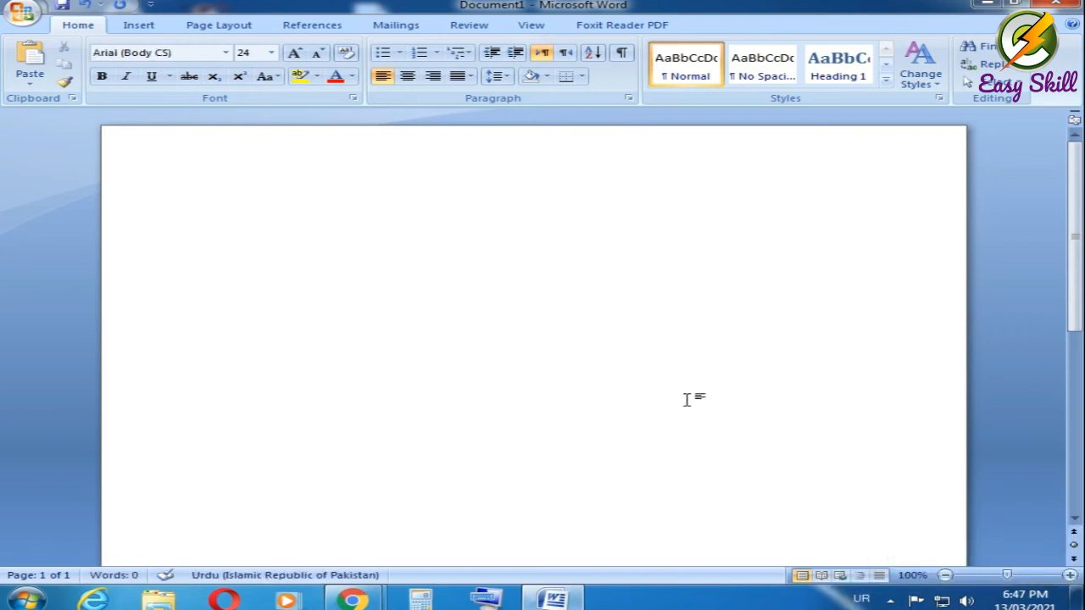
pyautogui.write('پاکستان کی')
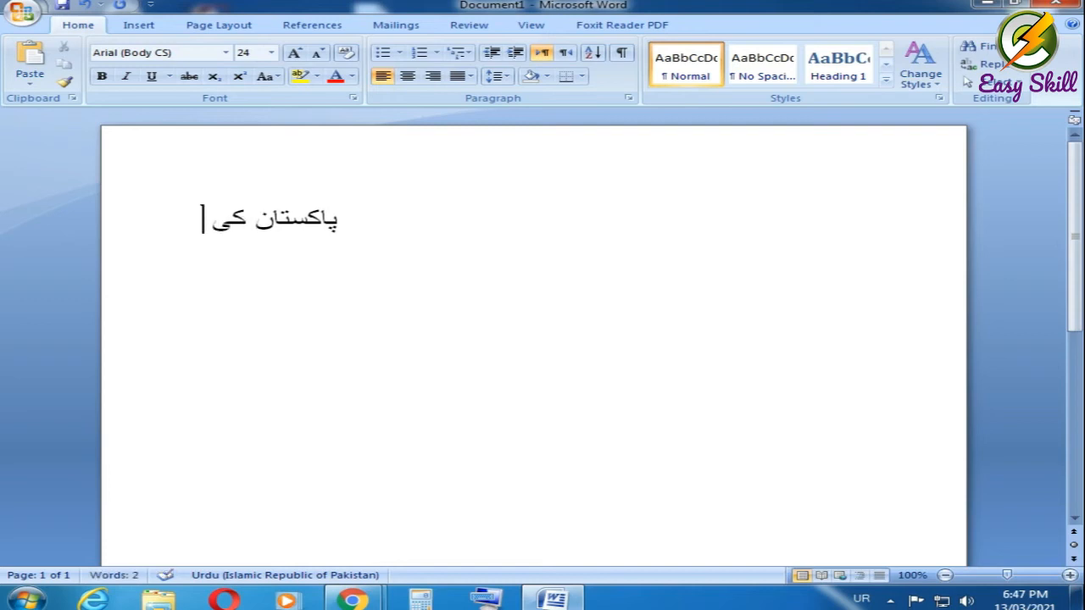
pyautogui.write(' مشہو')
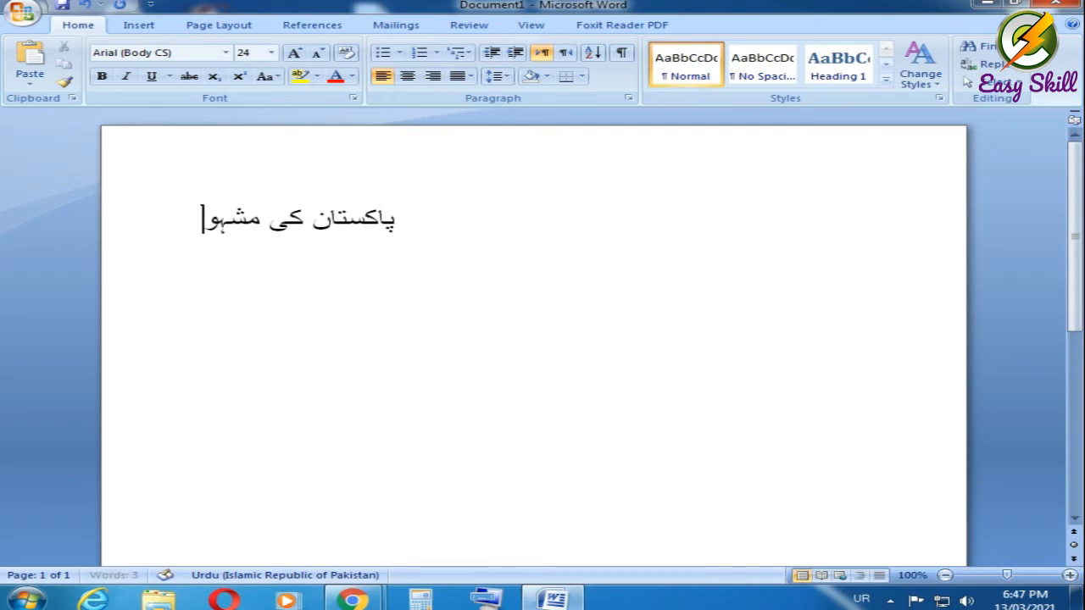
pyautogui.write('ر سڑ')
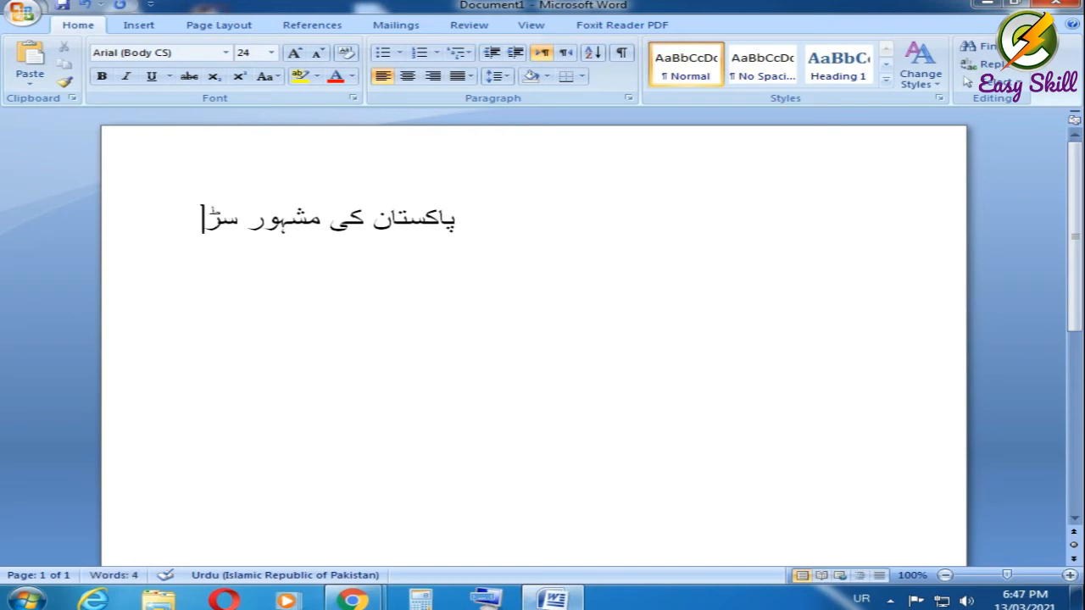
pyautogui.write('ک')
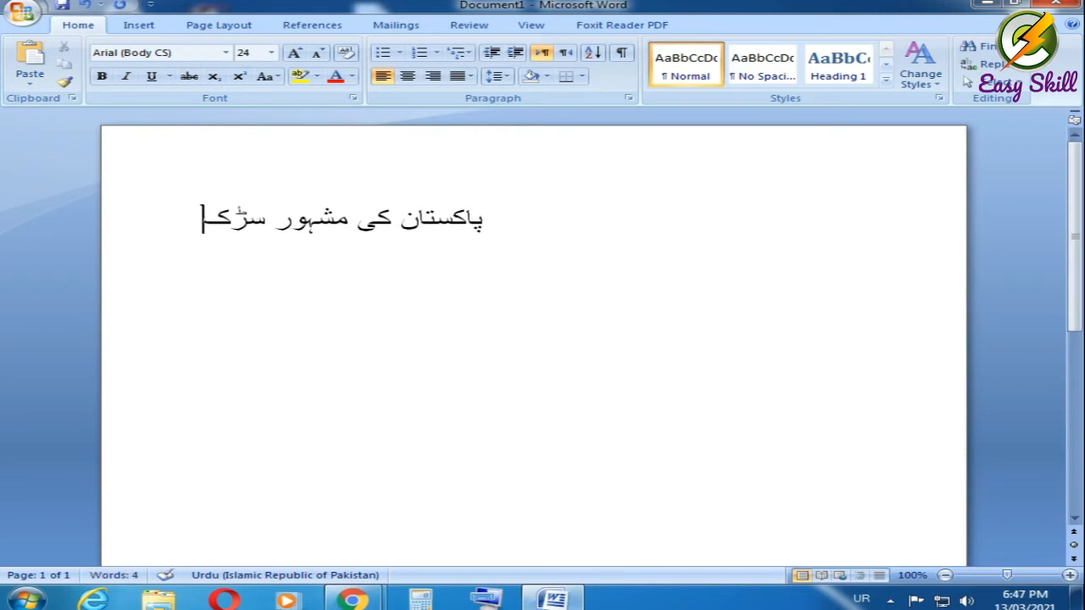
# Delete the whole Urdu sample line from the document
pyautogui.moveTo(145, 221); pyautogui.dragTo(356, 222)
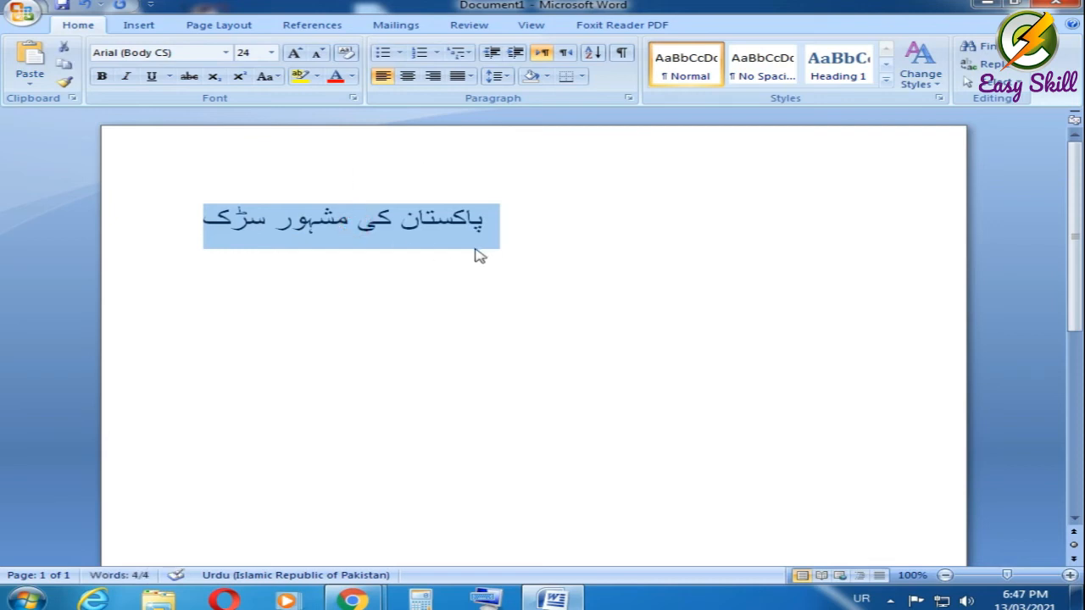
pyautogui.click(293, 328)
pyautogui.moveTo(532, 230); pyautogui.dragTo(282, 236)
pyautogui.moveTo(359, 236); pyautogui.dragTo(370, 233)
pyautogui.click(502, 227)
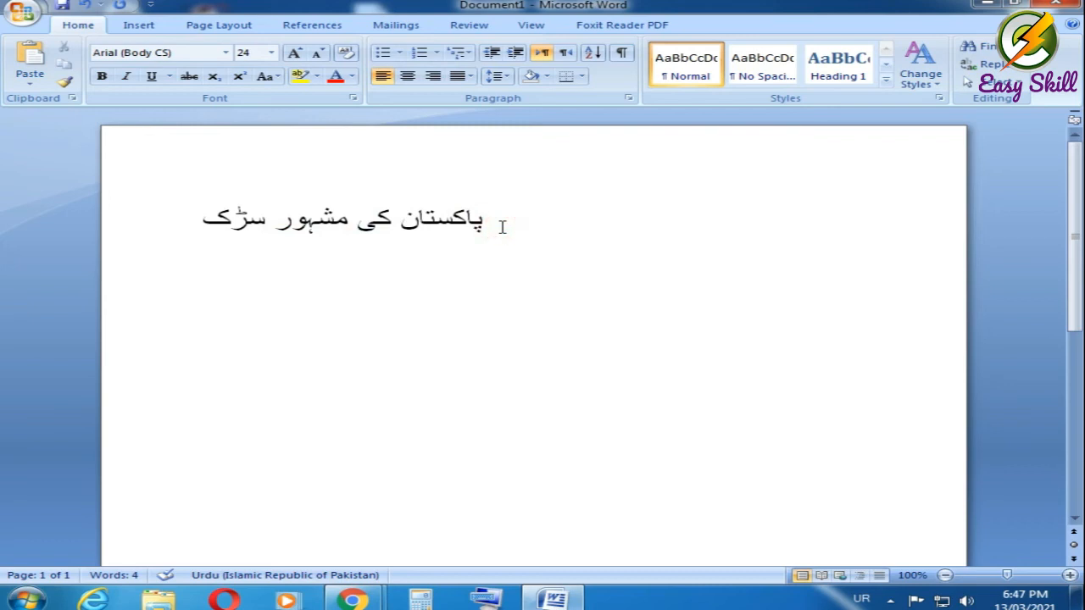
pyautogui.press('BackSpace')
pyautogui.press('BackSpace')
pyautogui.press('BackSpace')
pyautogui.press('BackSpace')
pyautogui.press('BackSpace')
pyautogui.press('BackSpace')
pyautogui.press('BackSpace')
pyautogui.press('BackSpace')
pyautogui.press('BackSpace')
pyautogui.press('BackSpace')
pyautogui.press('BackSpace')
pyautogui.press('BackSpace')
pyautogui.press('BackSpace')
pyautogui.press('BackSpace')
pyautogui.press('BackSpace')
pyautogui.press('BackSpace')
pyautogui.press('BackSpace')
pyautogui.press('BackSpace')
pyautogui.press('BackSpace')
pyautogui.press('BackSpace')
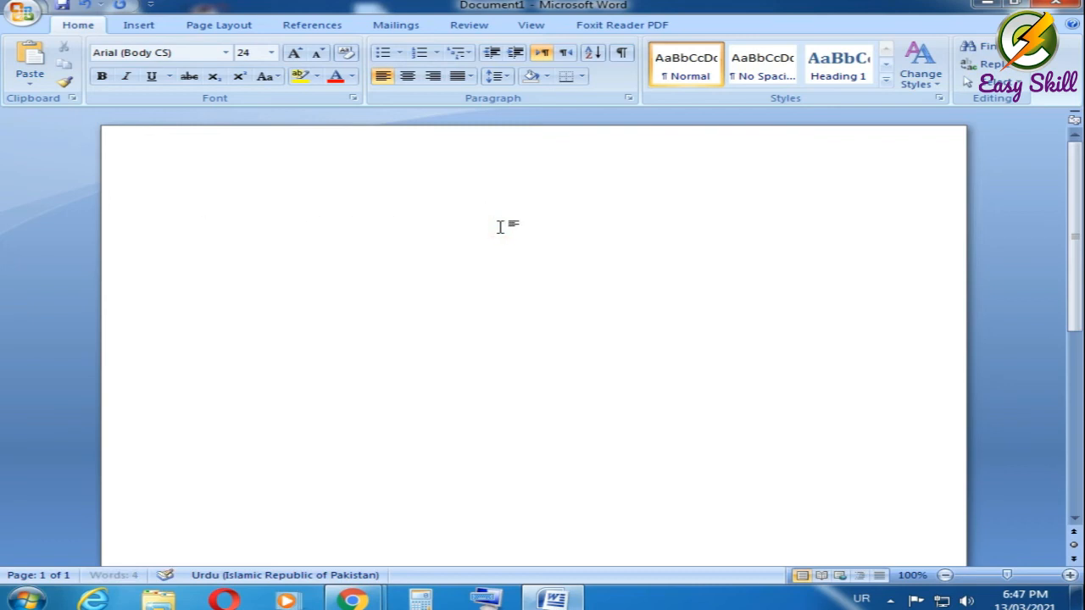
# Close the Word document without saving the changes and switch to the Google page in Chrome
pyautogui.click(1053, 7)
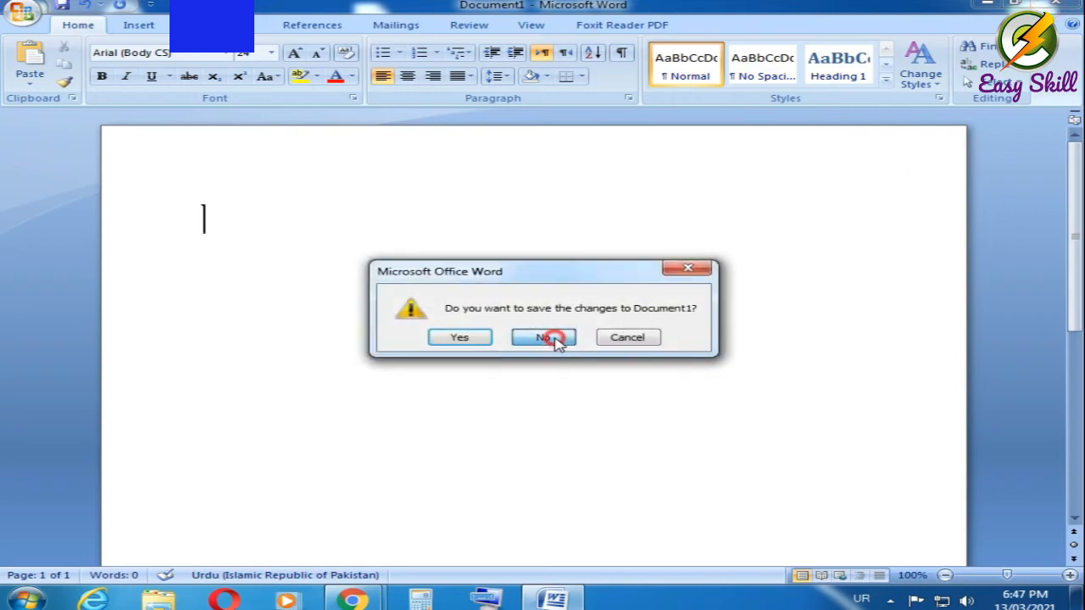
pyautogui.click(552, 336)
pyautogui.moveTo(350, 599)
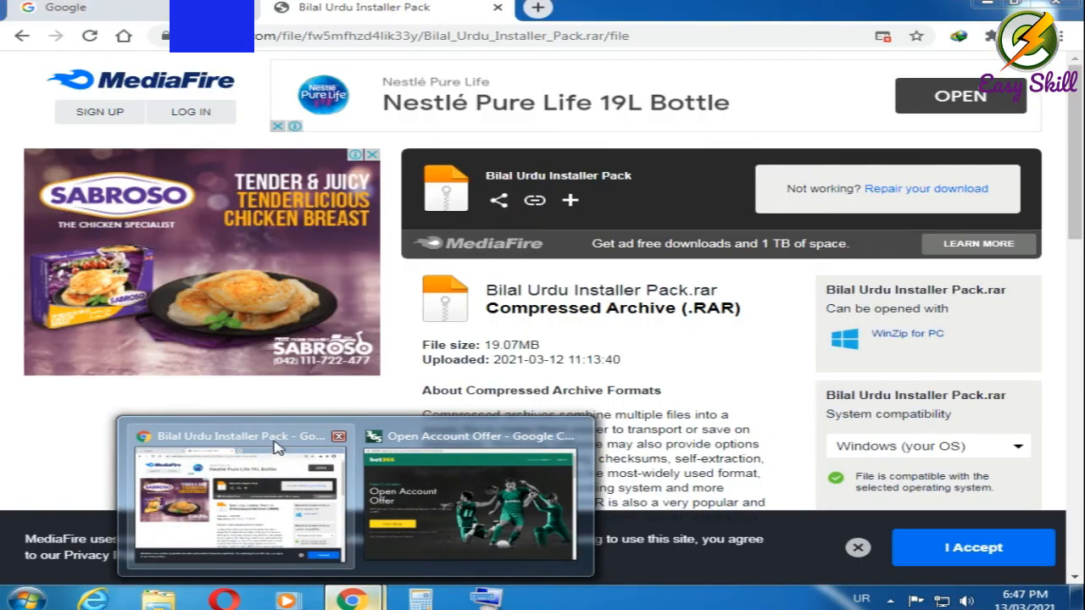
pyautogui.click(276, 445)
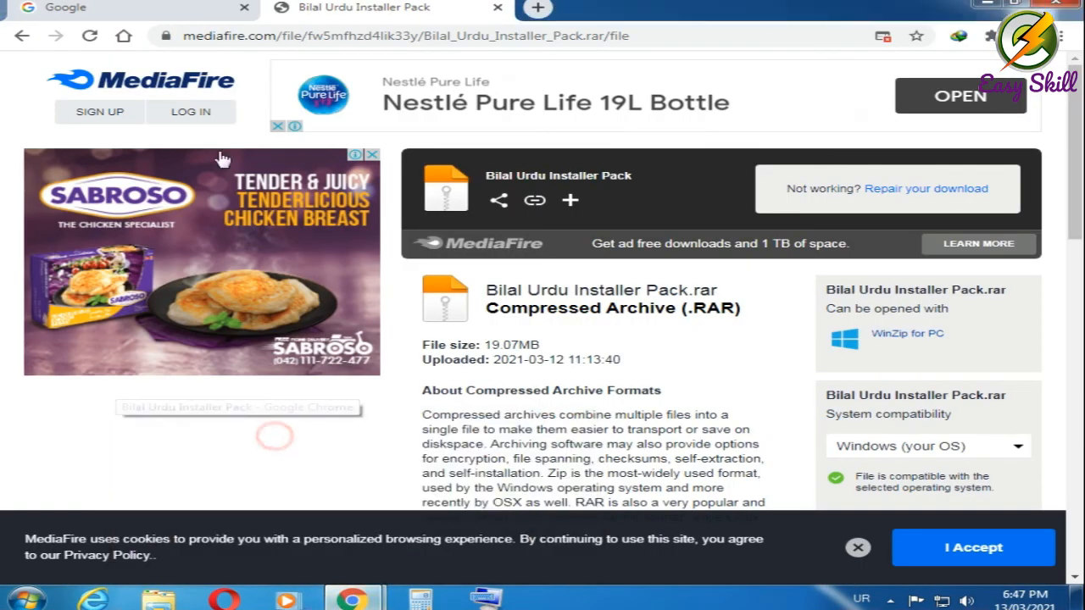
pyautogui.click(205, 10)
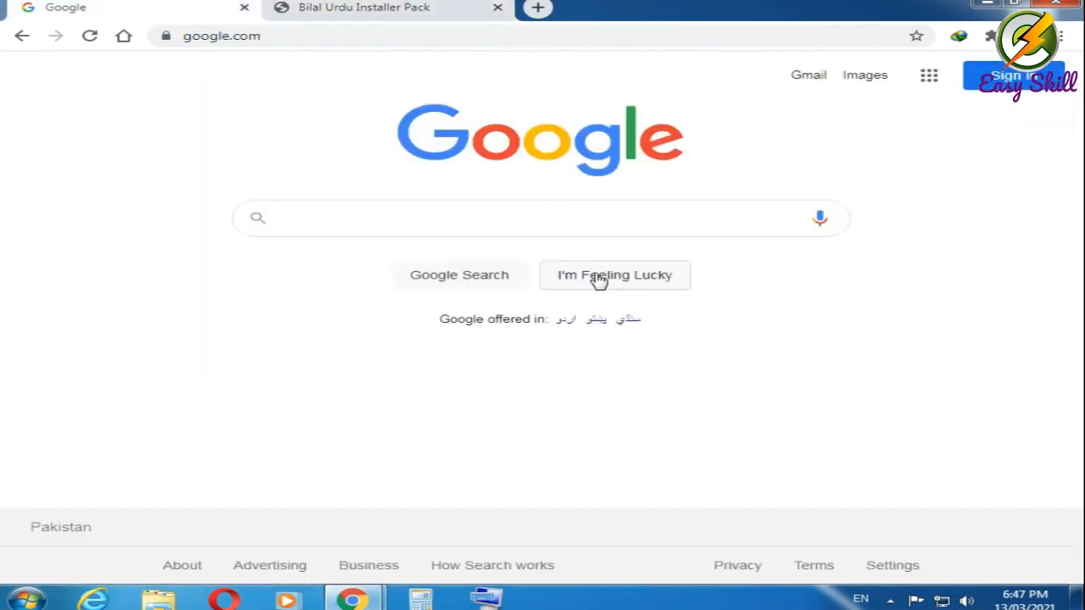
# Switch the input language to Urdu (Islamic Republic of Pakistan) and place the cursor in the Google search box
pyautogui.click(508, 218)
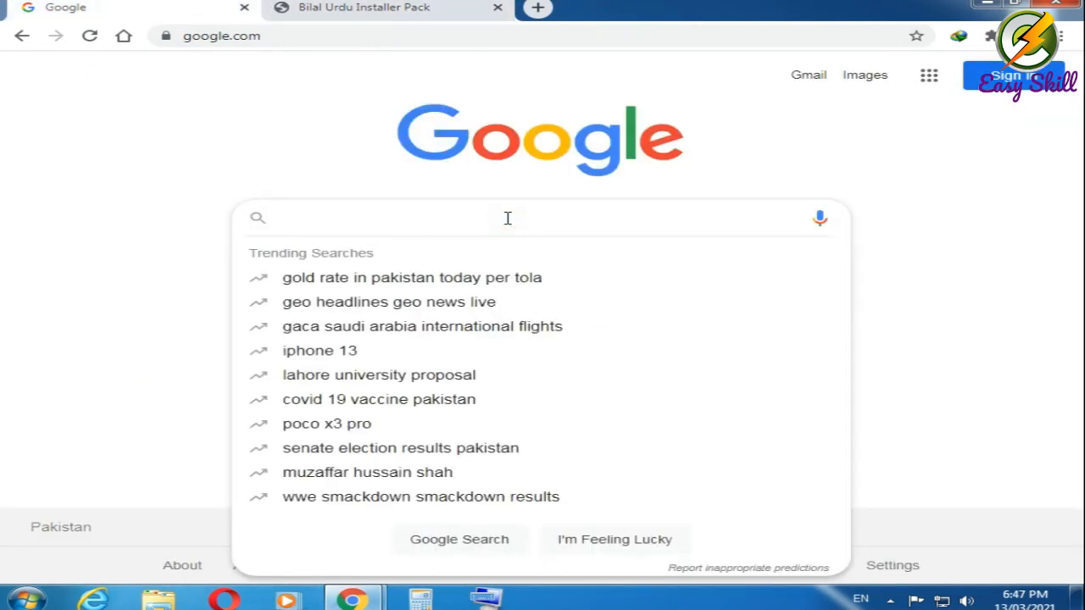
pyautogui.click(861, 600)
pyautogui.click(886, 558)
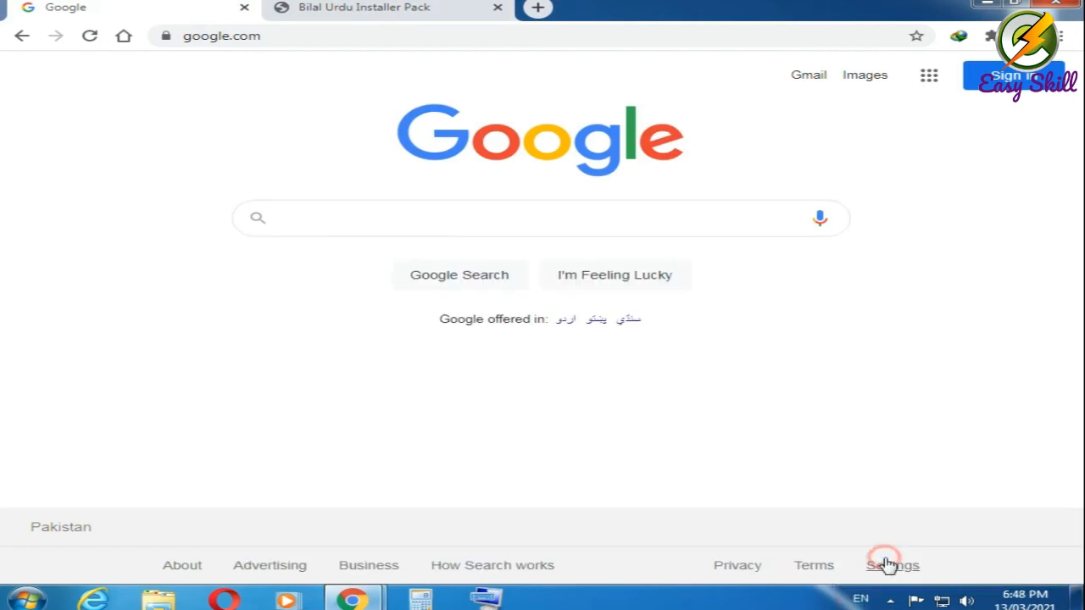
pyautogui.click(492, 218)
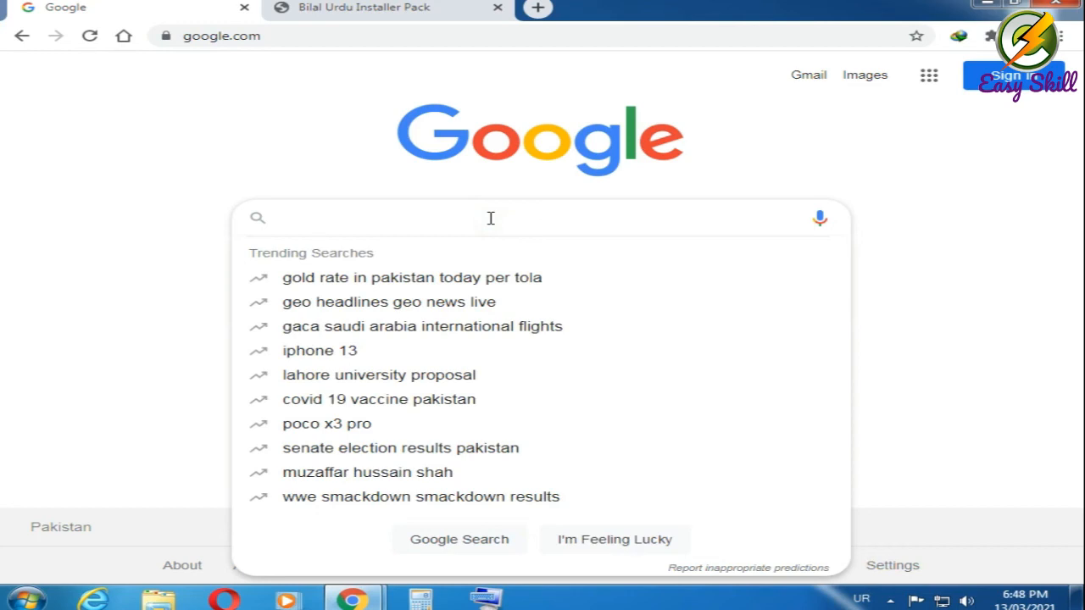
# Write پاکستان کے مشہور مکامات in the Google search box, select the whole text, and minimize the browser
pyautogui.write('پاکستان')
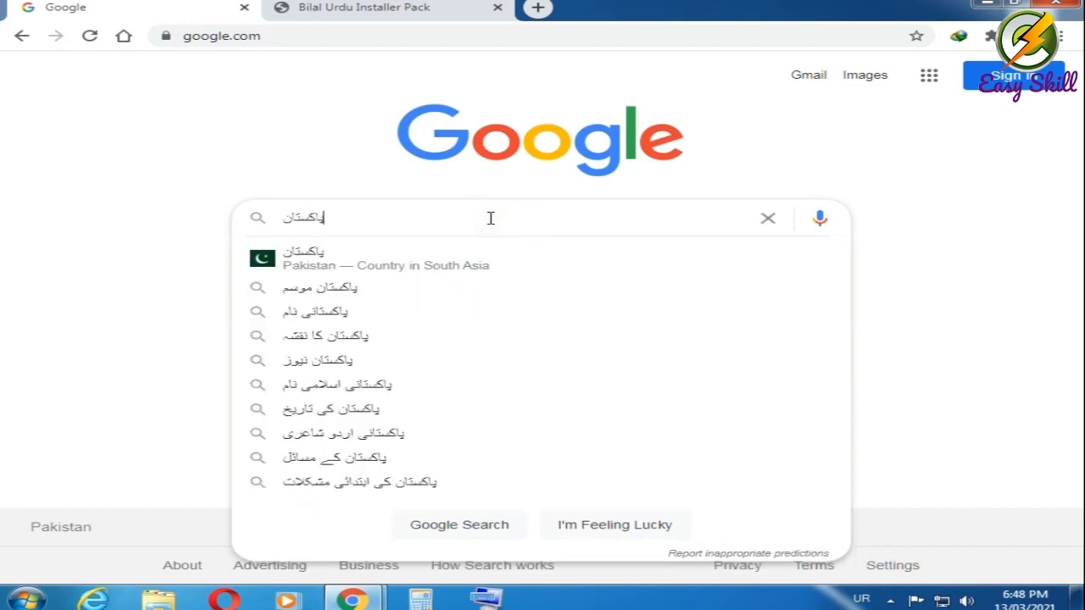
pyautogui.write(' ک')
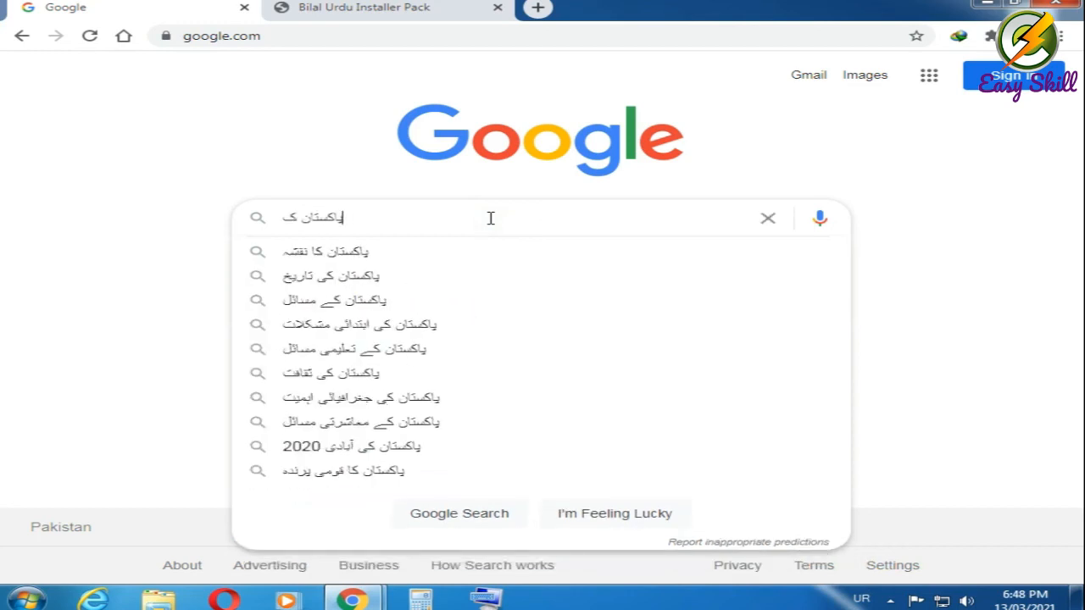
pyautogui.write('ے مشہو')
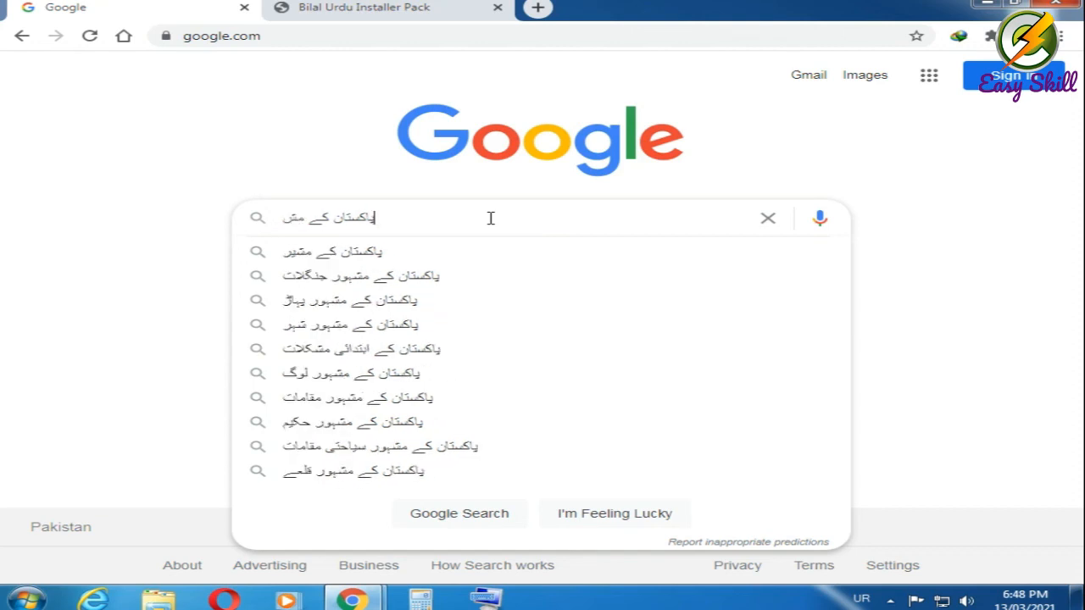
pyautogui.write('ر ')
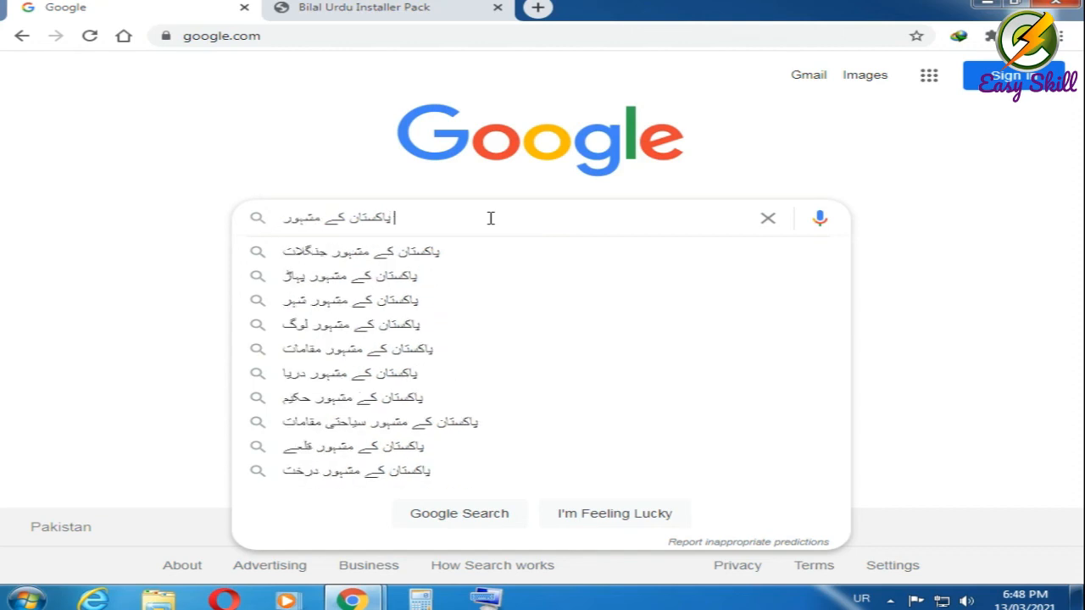
pyautogui.write('مکامات')
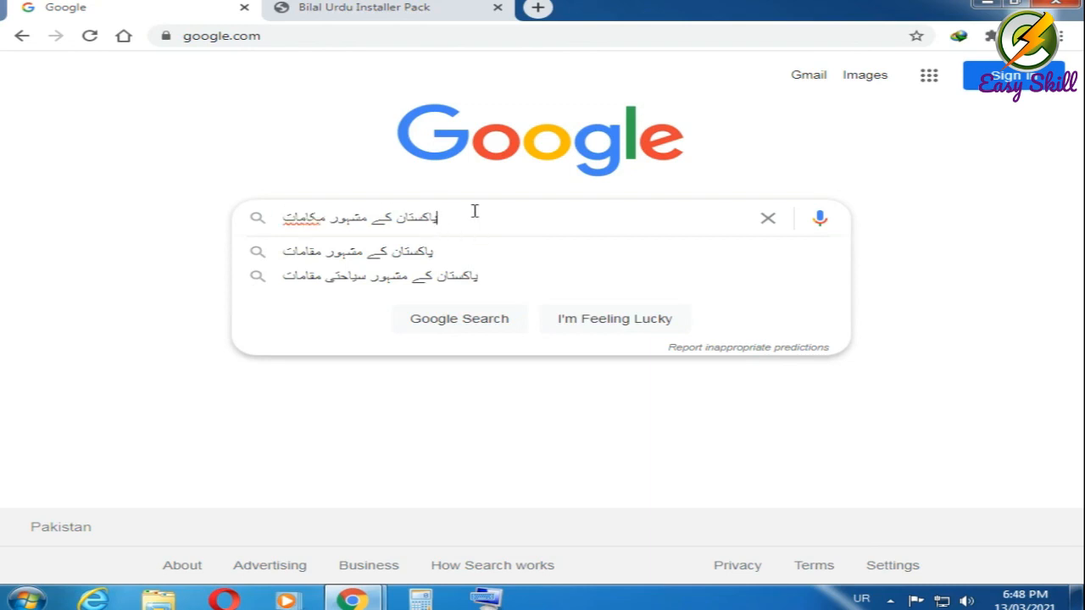
pyautogui.moveTo(475, 211); pyautogui.dragTo(278, 219)
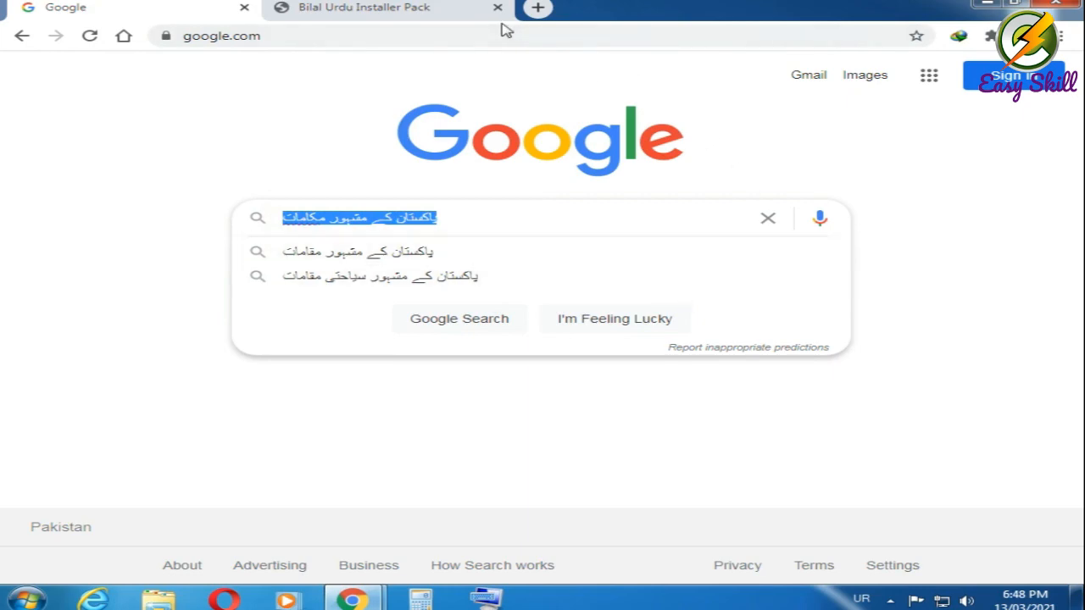
pyautogui.click(985, 4)
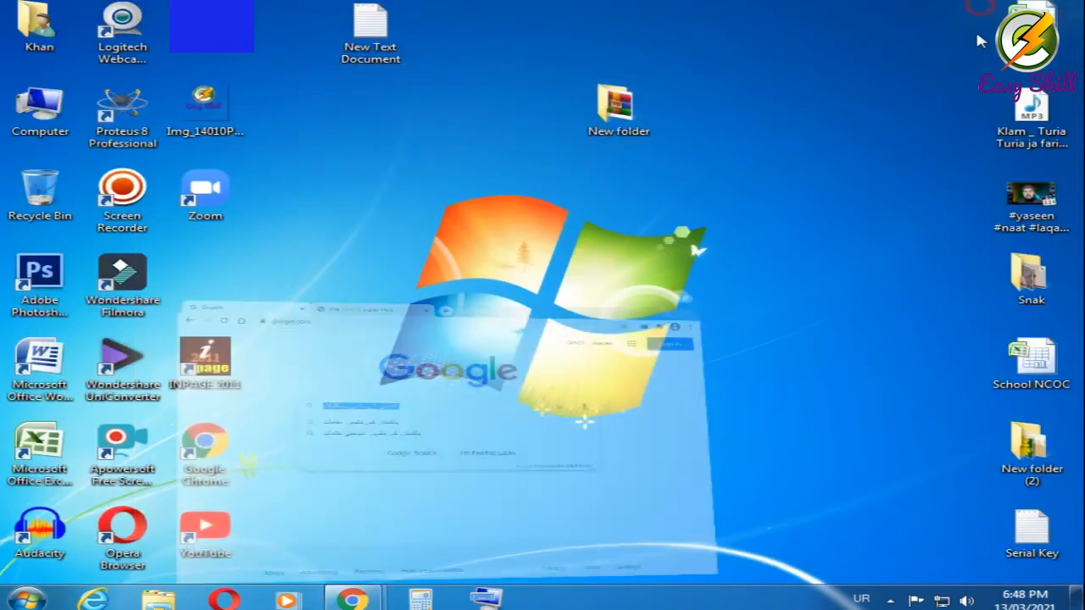